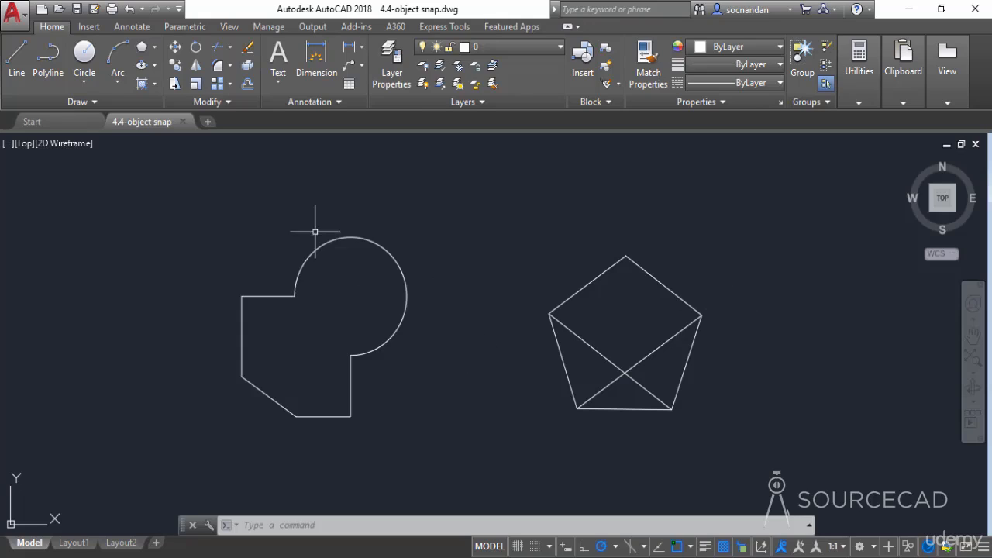
Start a line at the upper-left corner of the shape with the arc and turn object snap off.
click(17, 68)
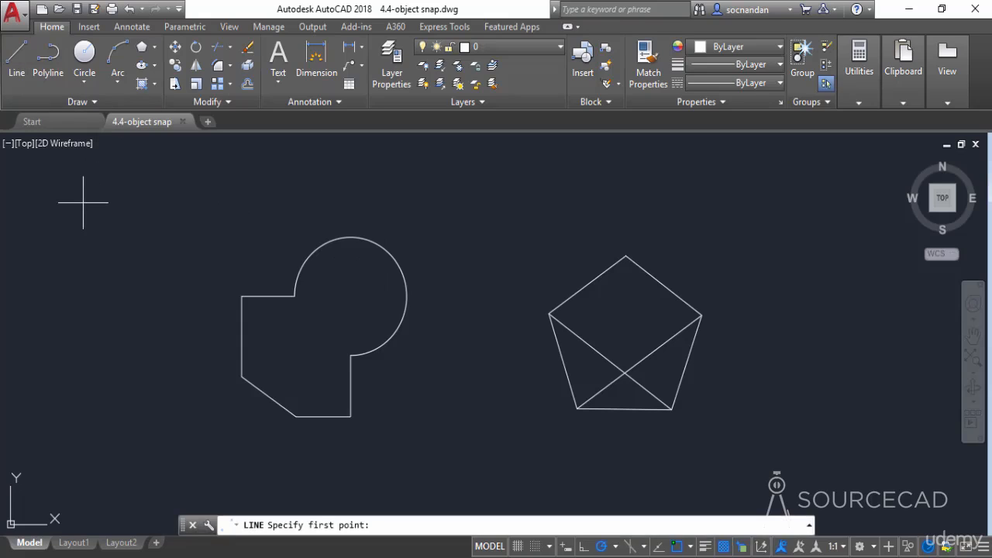
click(242, 297)
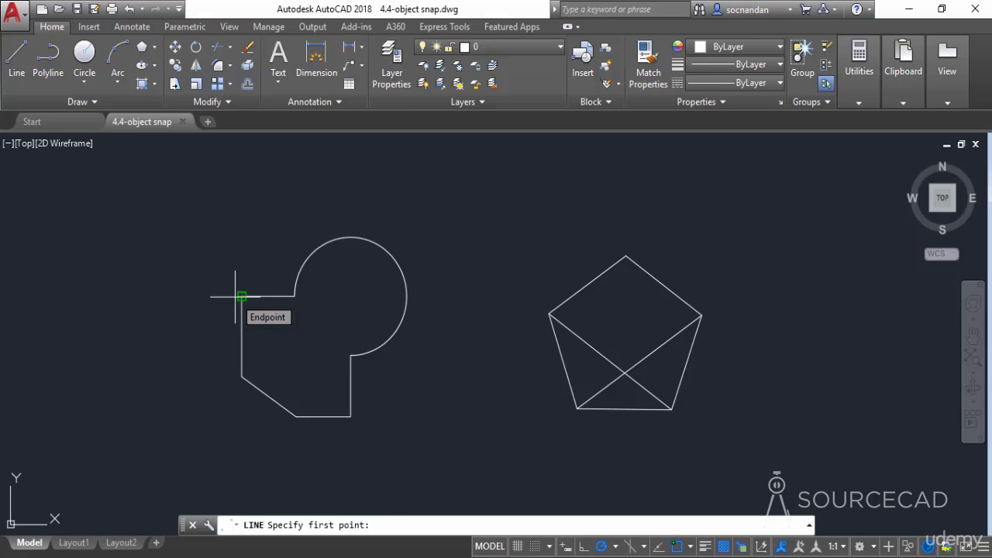
click(237, 296)
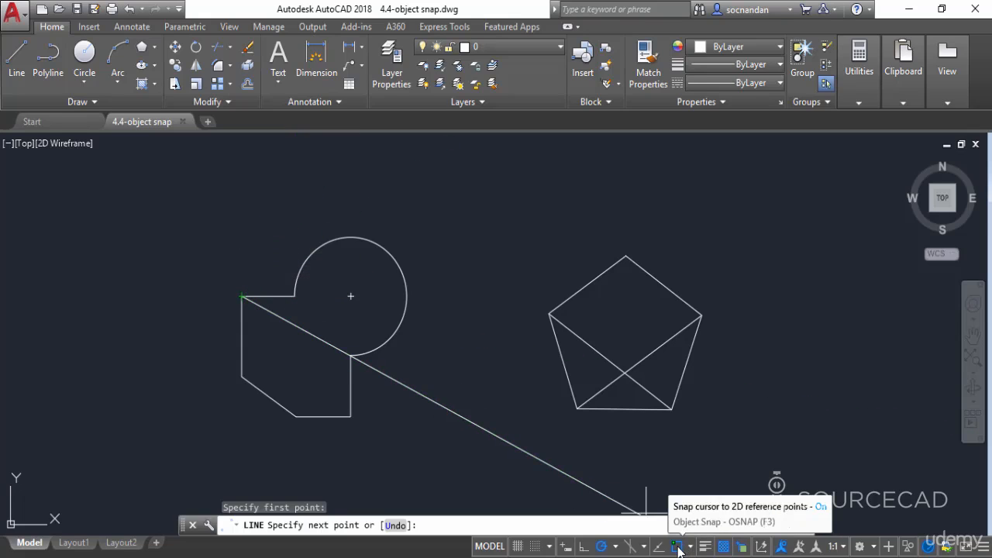
key(F3)
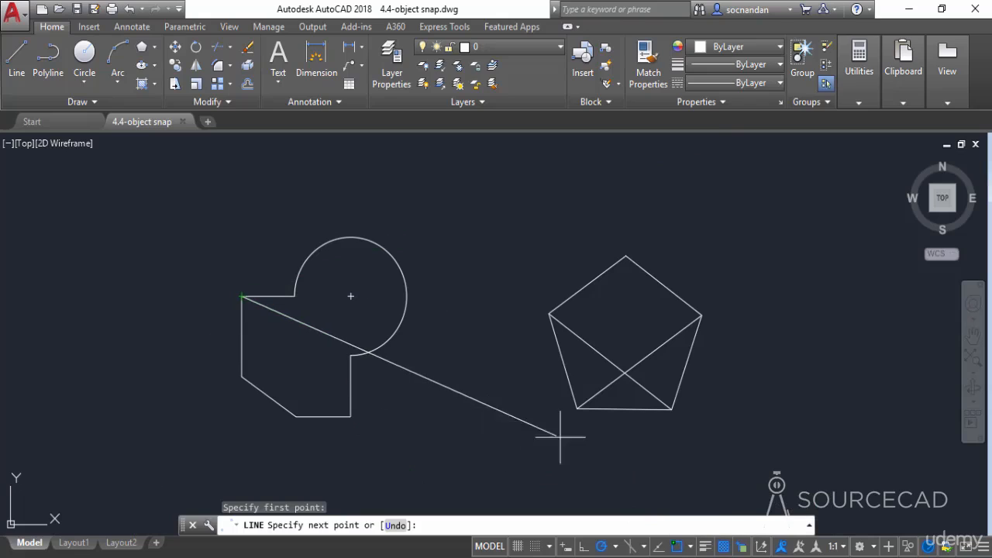
click(678, 546)
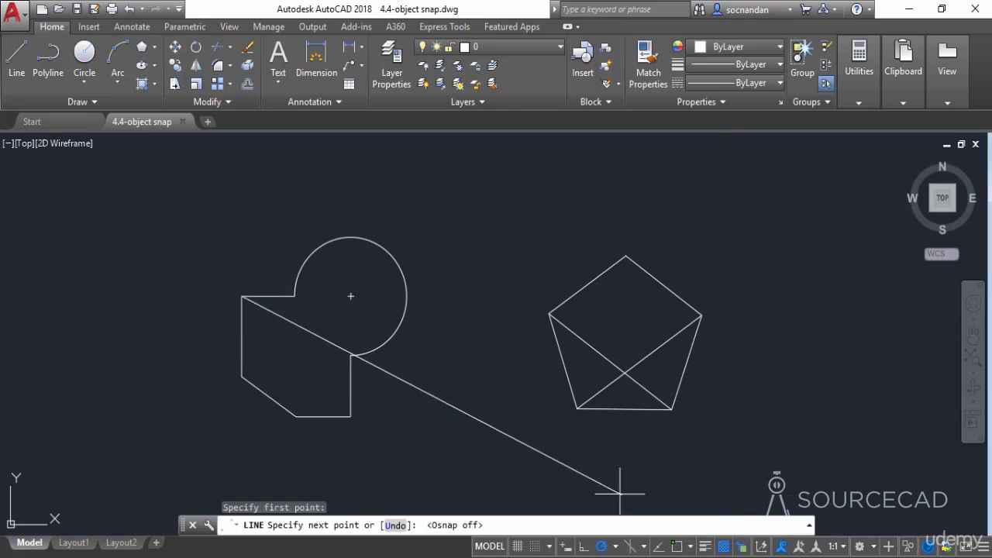
Draw two line segments without snapping, through a free point outside the shape and back to its lower-left vertical edge corner, and finish.
click(148, 319)
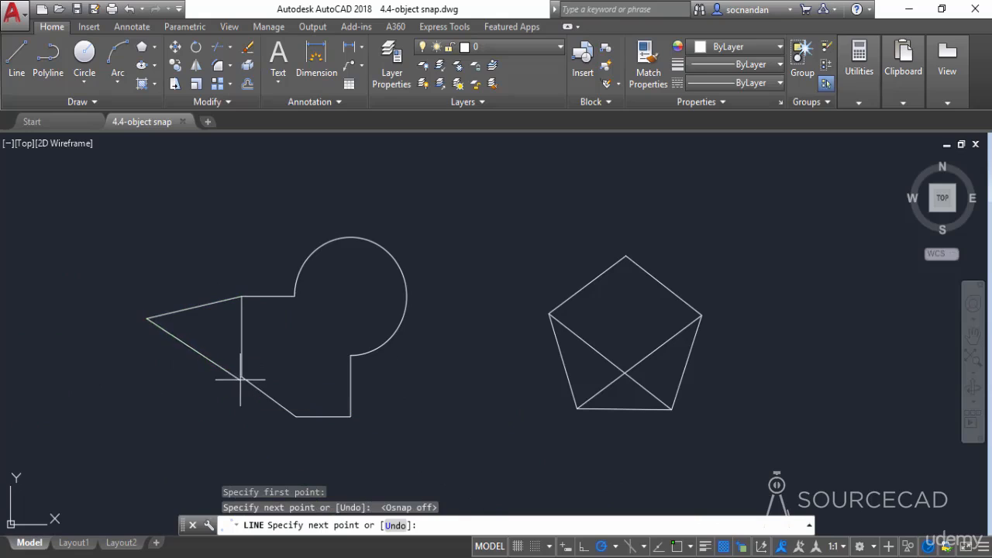
scroll(242, 376, up, 2)
scroll(240, 379, up, 2)
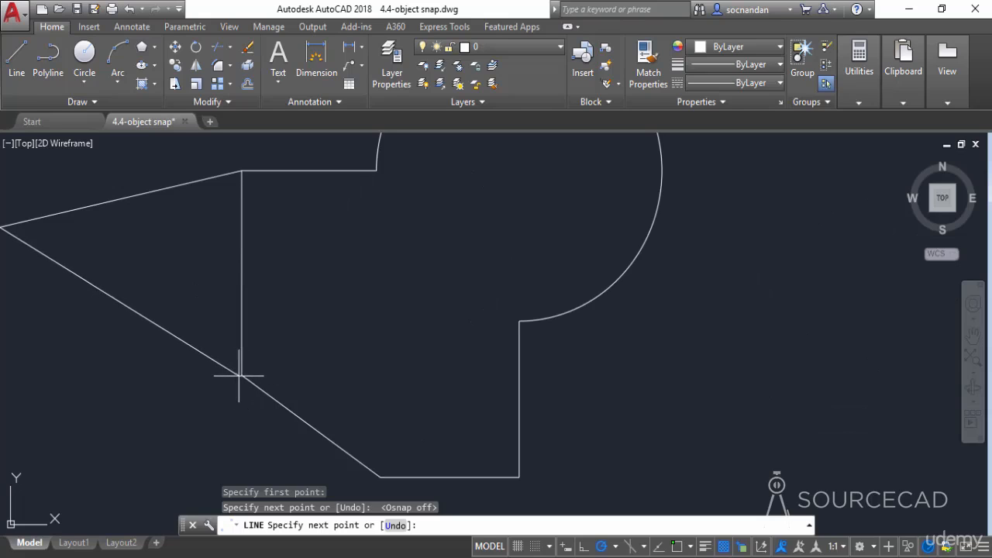
middle_drag(238, 377, 295, 375)
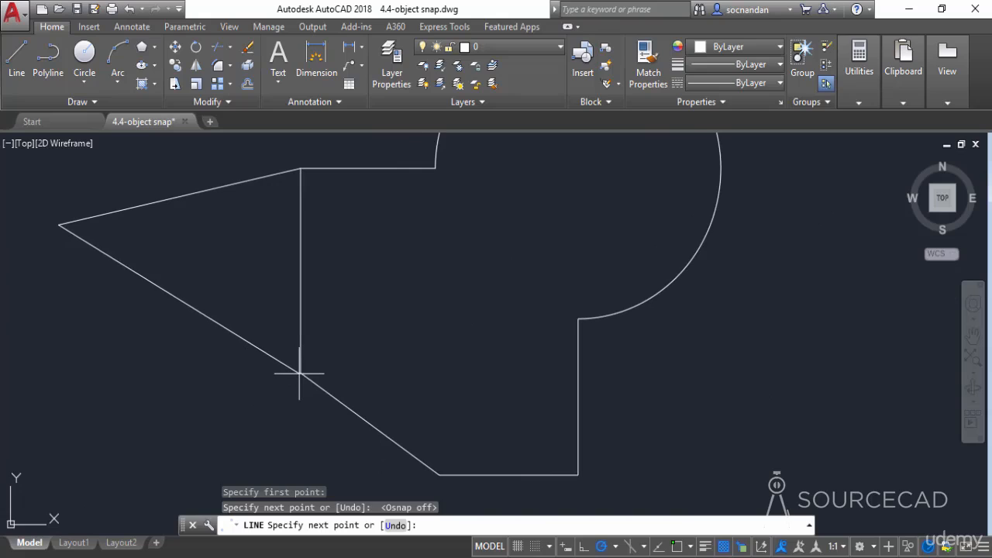
click(300, 373)
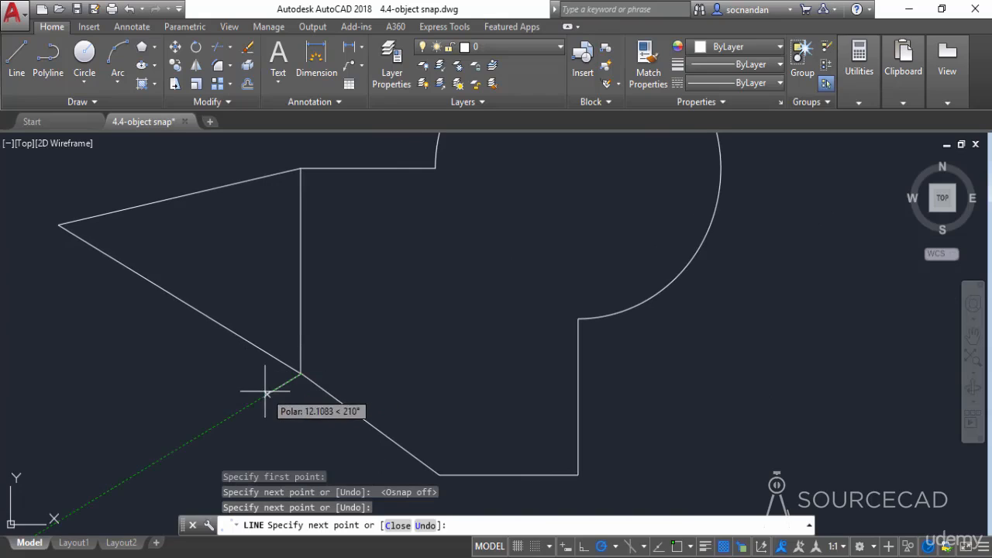
right_click(268, 415)
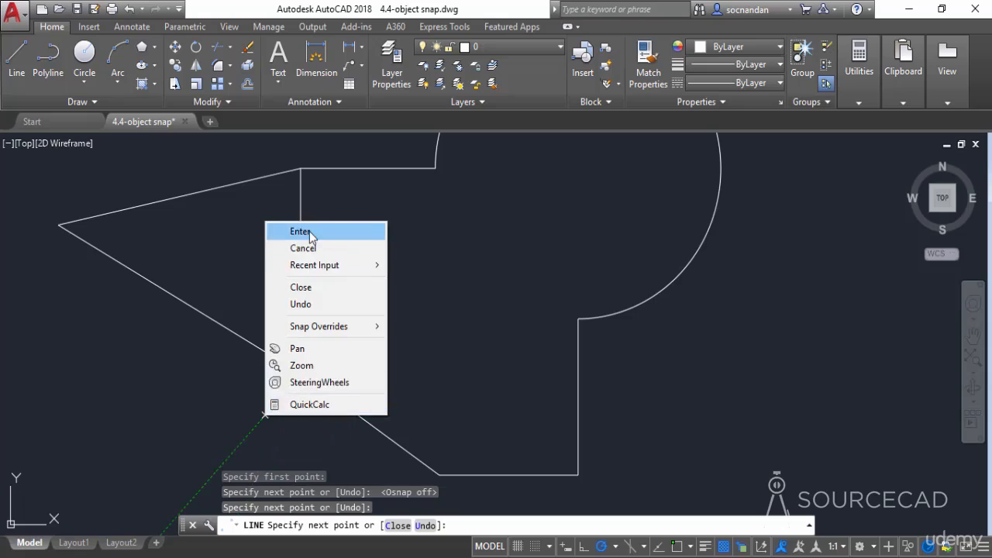
click(307, 233)
Inspect the unsnapped line end at the shape's corner closely and erase the two new lines.
scroll(302, 395, up, 6)
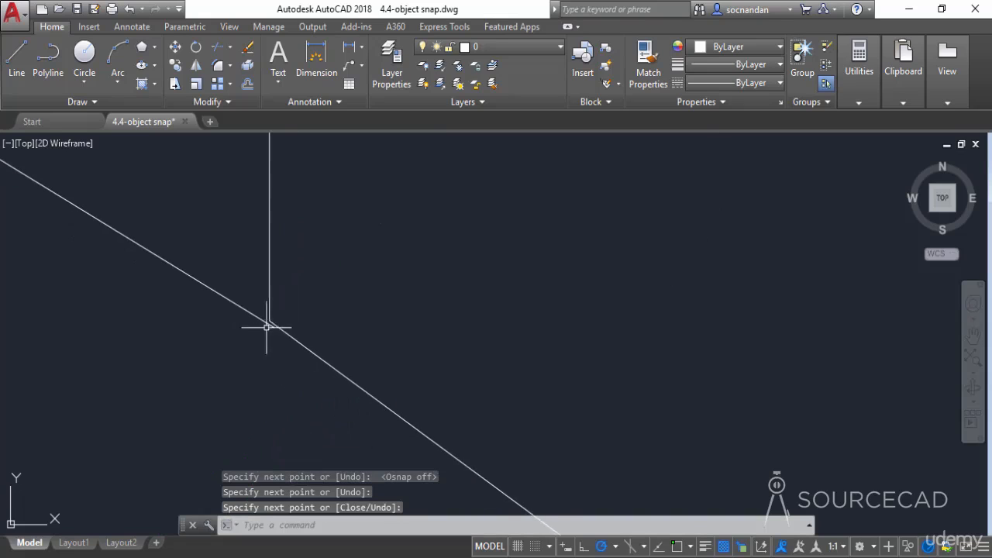
scroll(274, 315, up, 2)
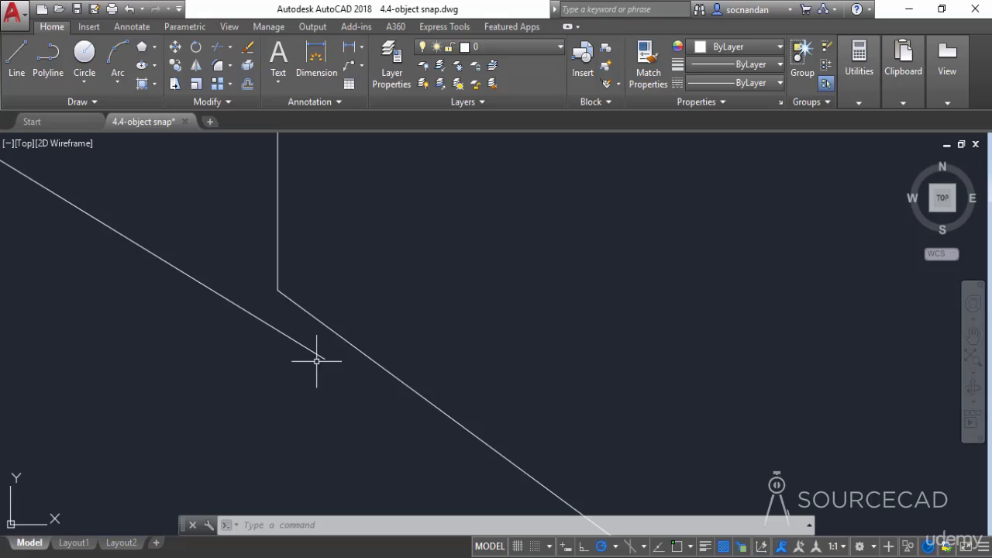
scroll(316, 360, down, 5)
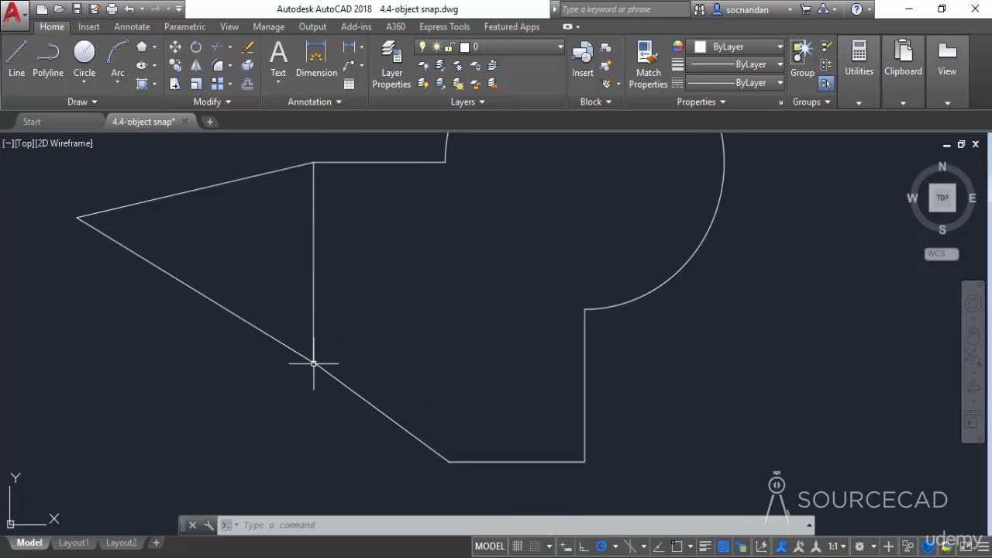
scroll(314, 363, down, 2)
click(256, 366)
click(160, 202)
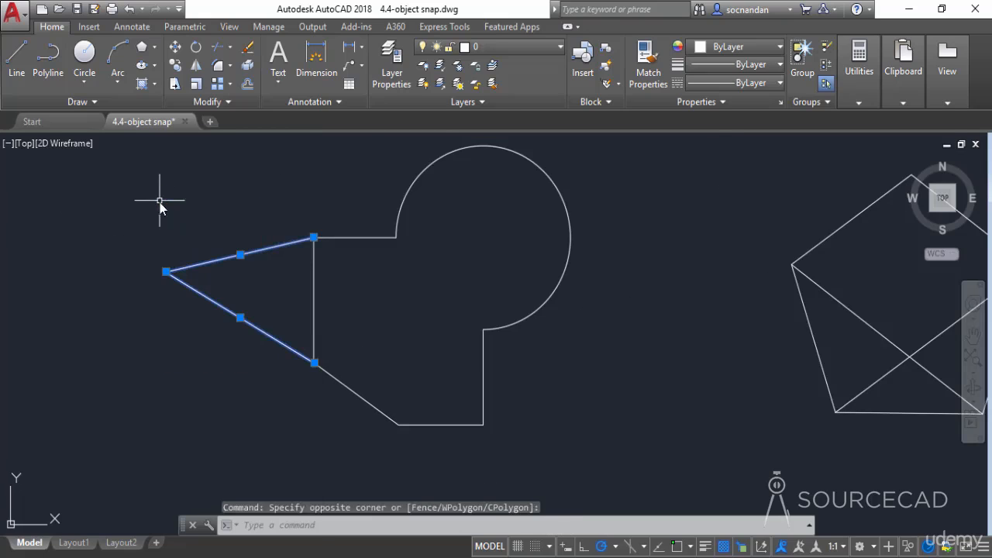
right_click(160, 202)
click(215, 291)
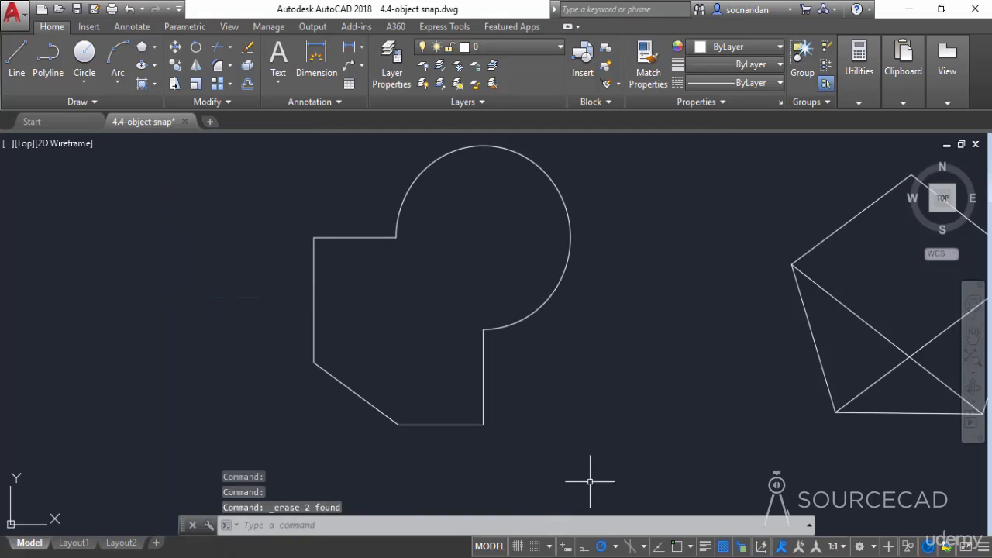
Turn object snap back on and review the list of object snap modes.
click(677, 547)
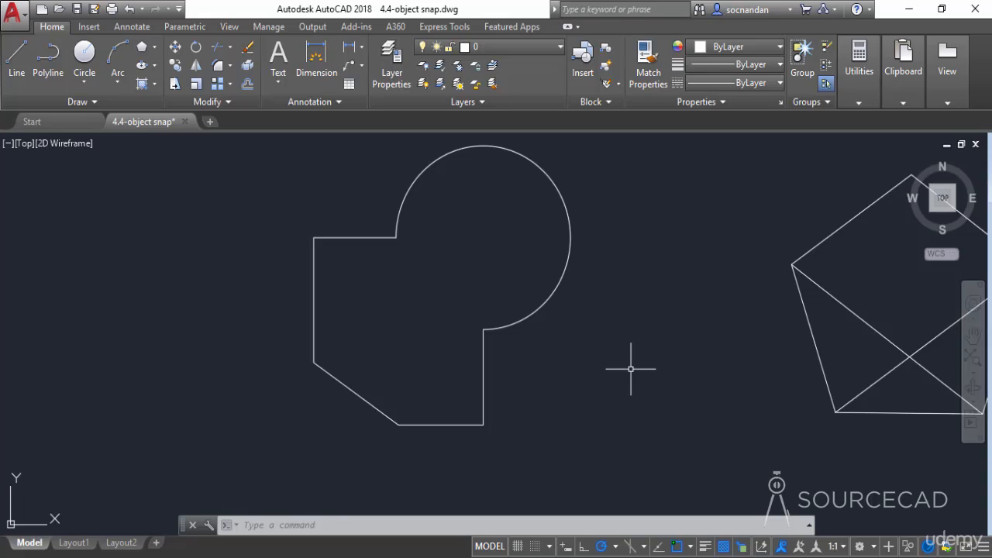
scroll(630, 369, down, 2)
middle_drag(631, 367, 519, 370)
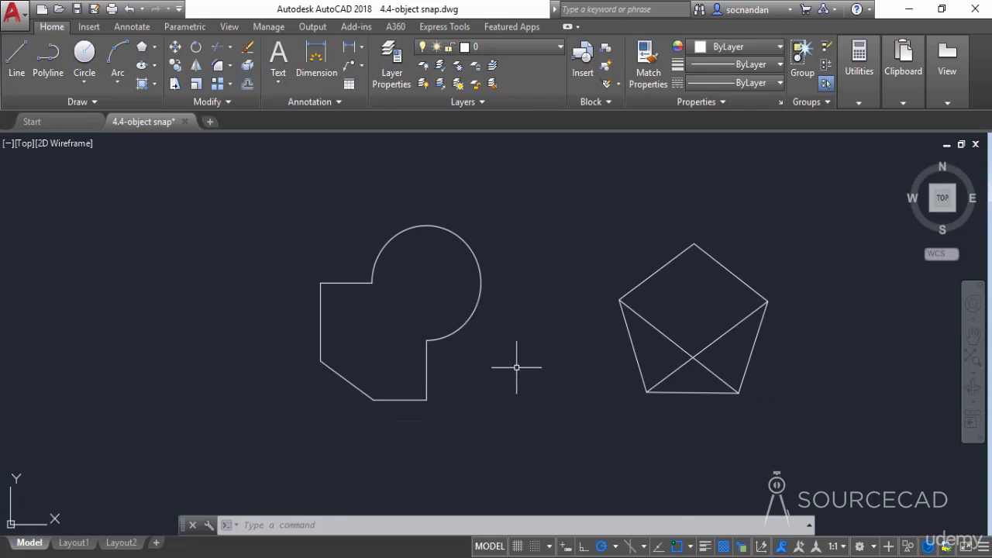
click(690, 546)
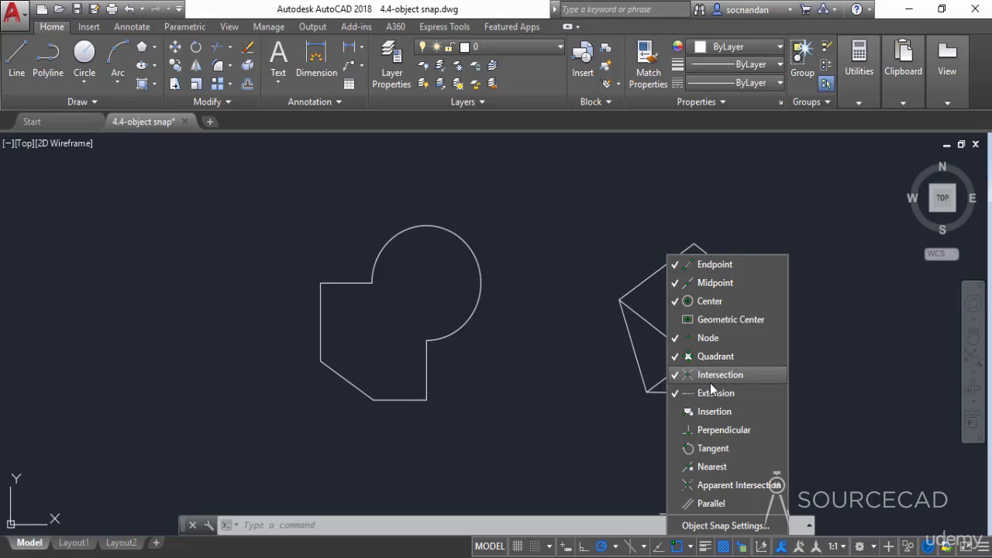
click(533, 231)
Try the Line command's center snap on the arc and turn off the Center object snap mode.
click(18, 56)
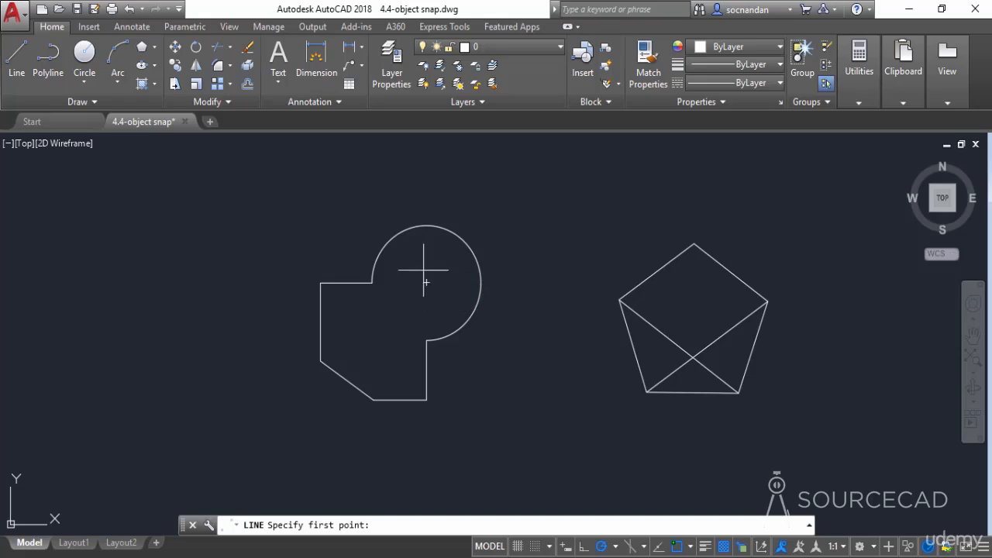
click(691, 546)
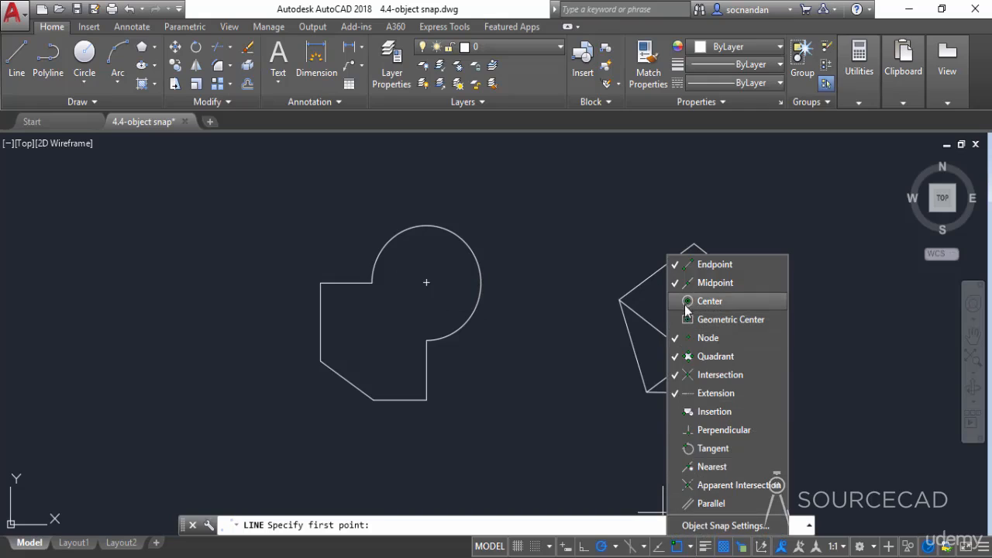
click(530, 293)
key(Escape)
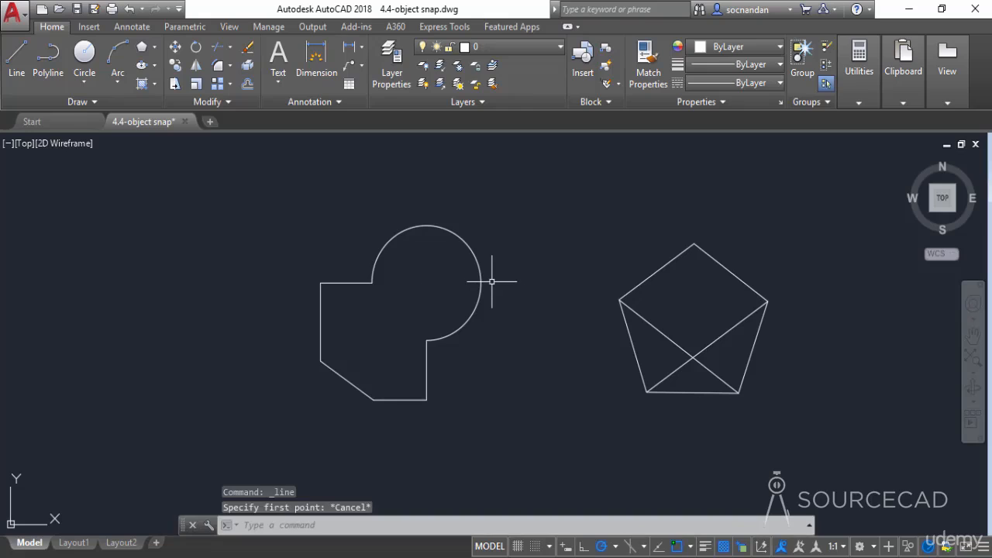
Turn on the Geometric Center object snap mode and preview it on the pentagon with the Line command.
key(Return)
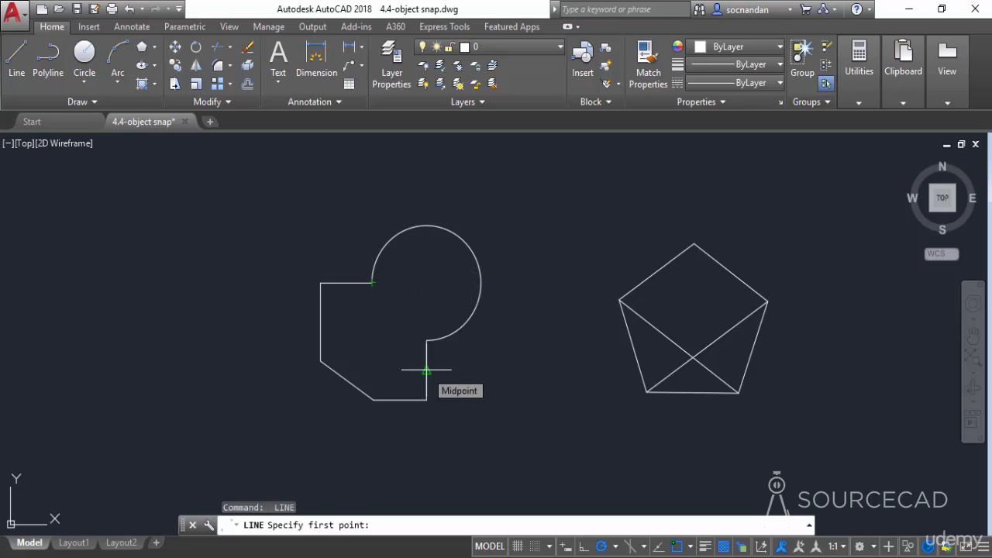
click(690, 546)
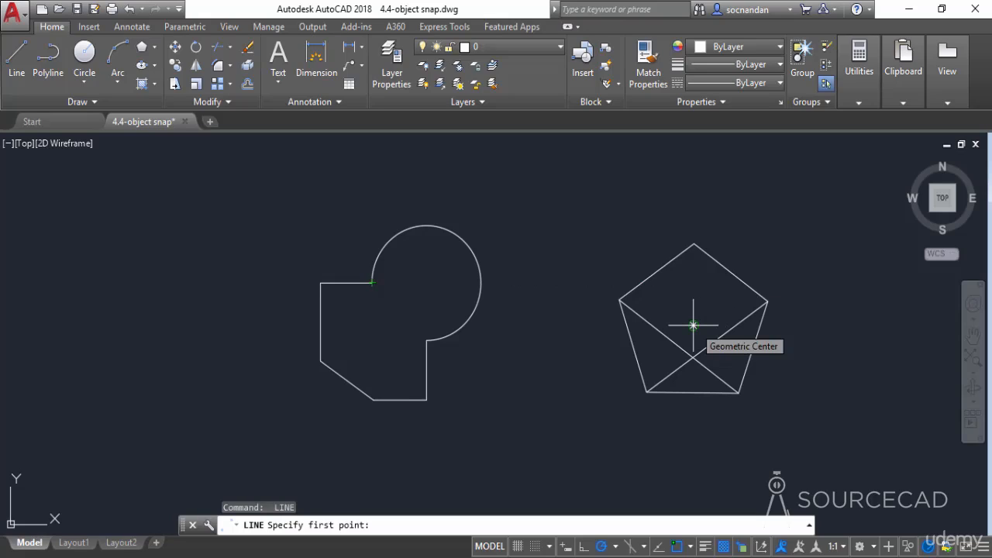
key(Escape)
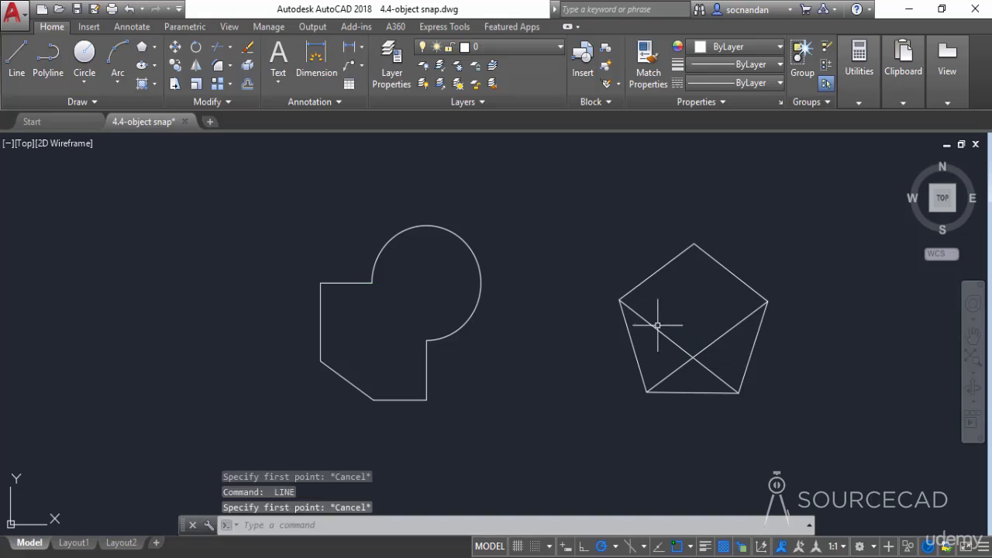
Draw an irregular nine-vertex polyline in the empty area beside the arc shape, ending at its start point.
mouse_move(552, 325)
middle_down()
mouse_move(604, 328)
mouse_move(675, 294)
middle_up()
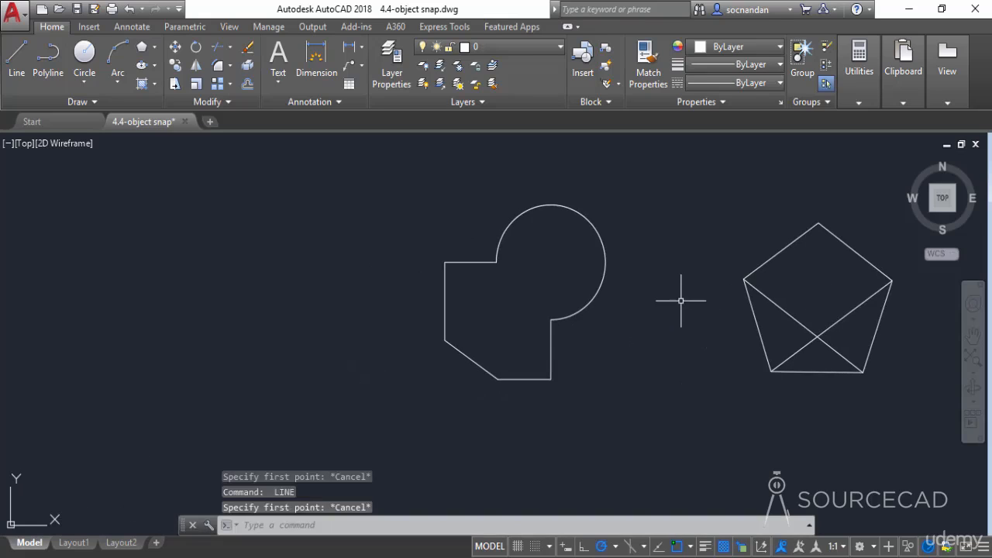
click(48, 58)
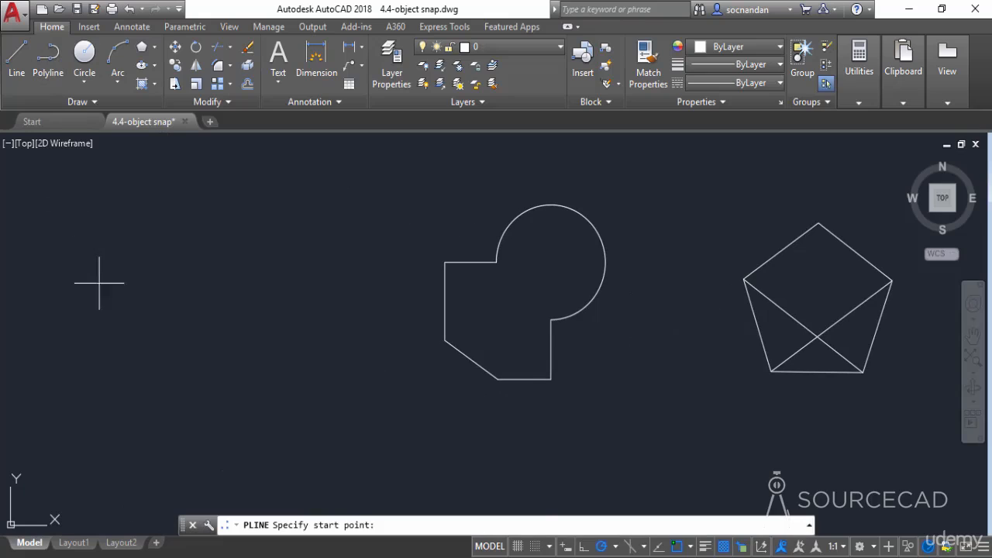
click(107, 300)
click(183, 223)
click(305, 317)
click(362, 278)
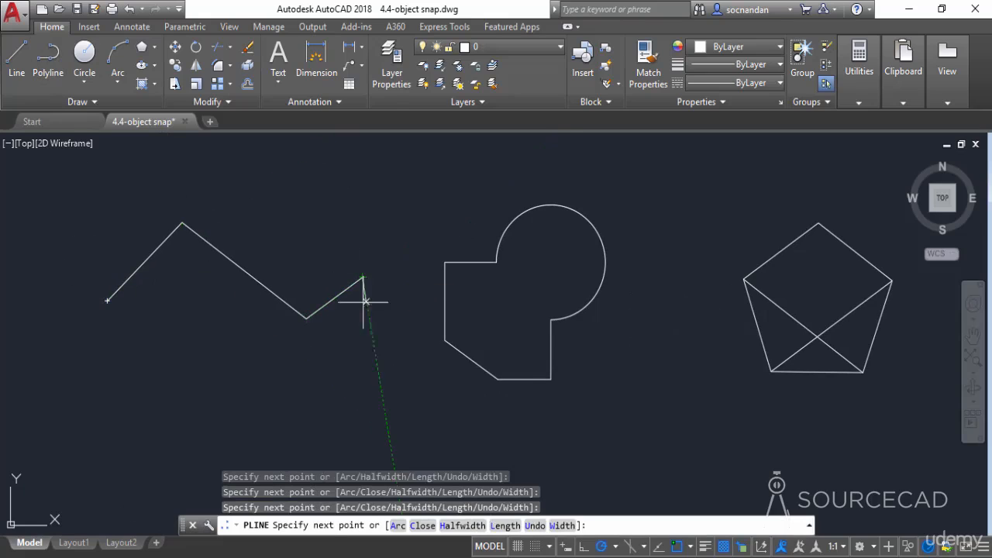
click(384, 410)
click(229, 370)
click(206, 313)
click(101, 409)
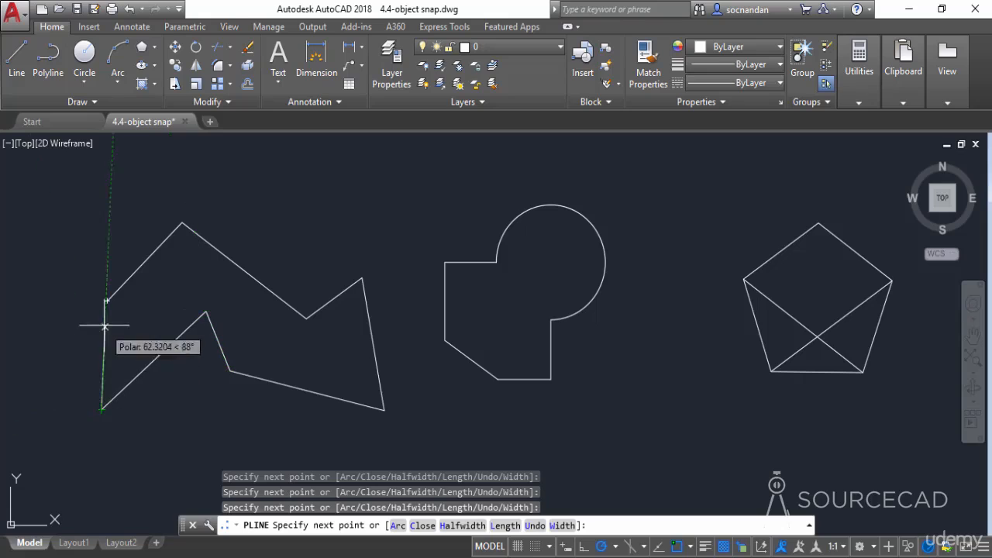
click(52, 303)
click(107, 300)
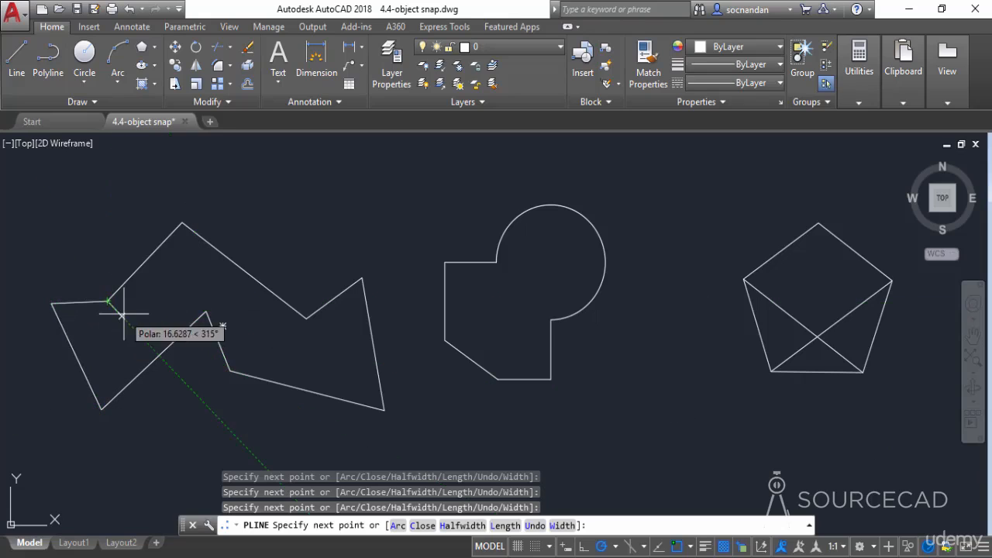
key(Return)
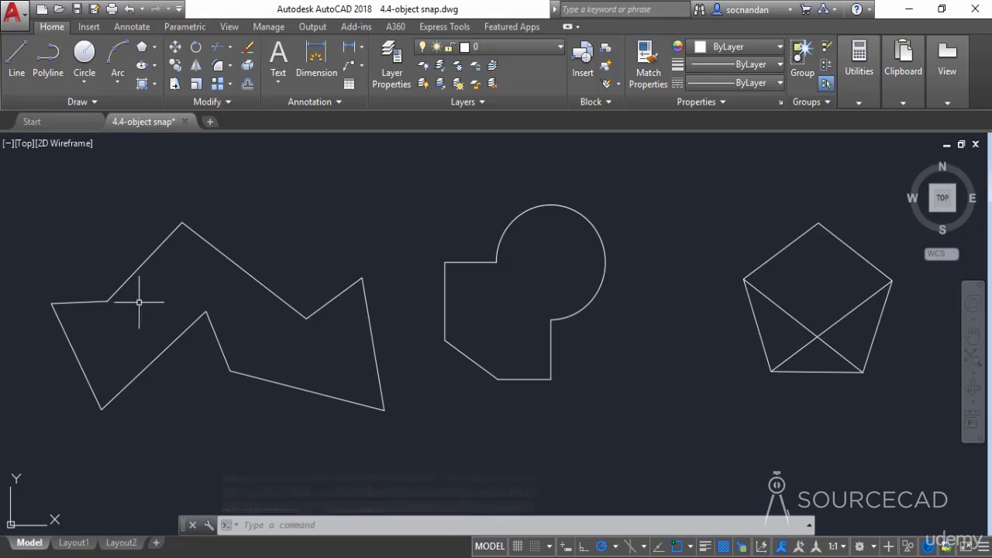
Check that the irregular outline is one polyline and locate its geometric center with the Line command.
click(120, 288)
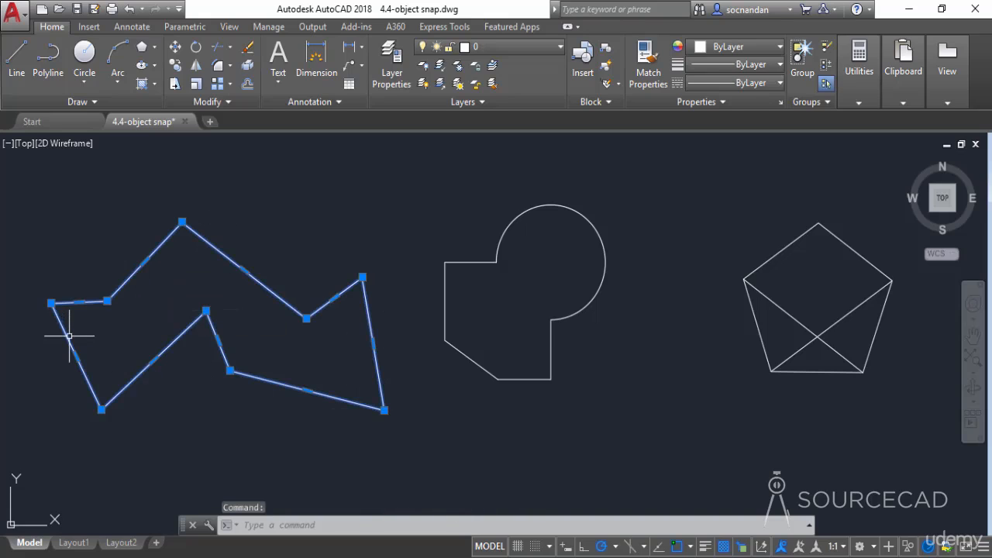
key(Escape)
click(16, 58)
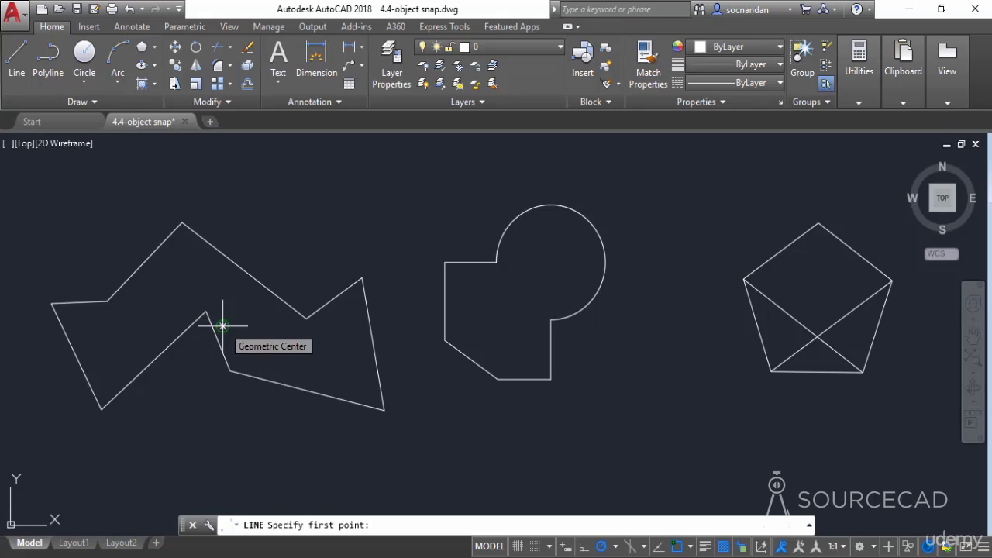
key(Escape)
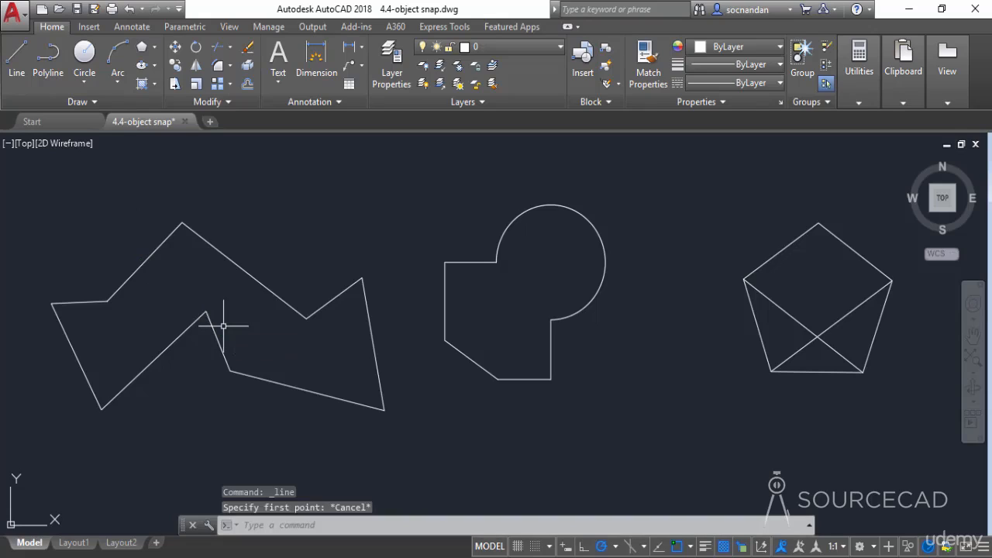
Review the list of object snap modes, including Node, Quadrant, Intersection and Extension.
click(690, 547)
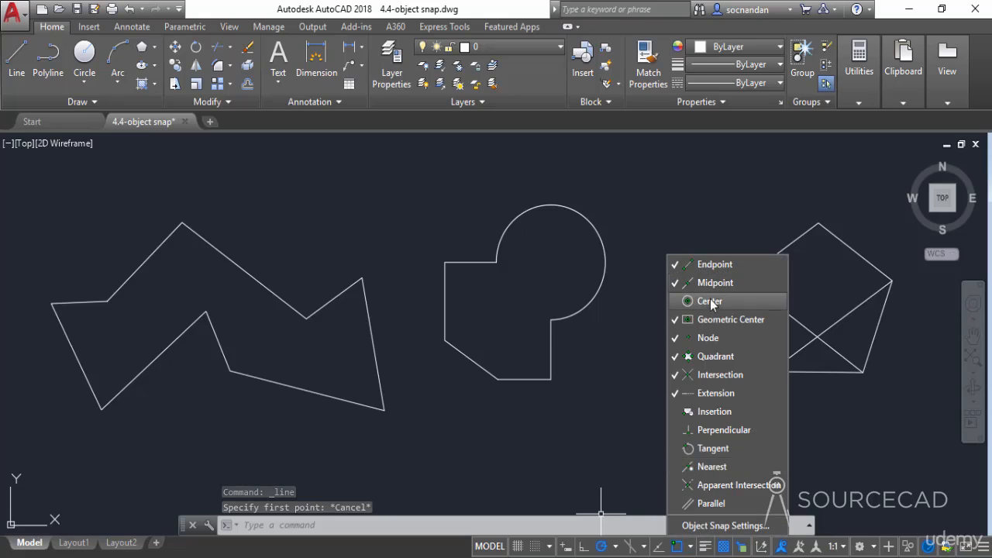
click(707, 338)
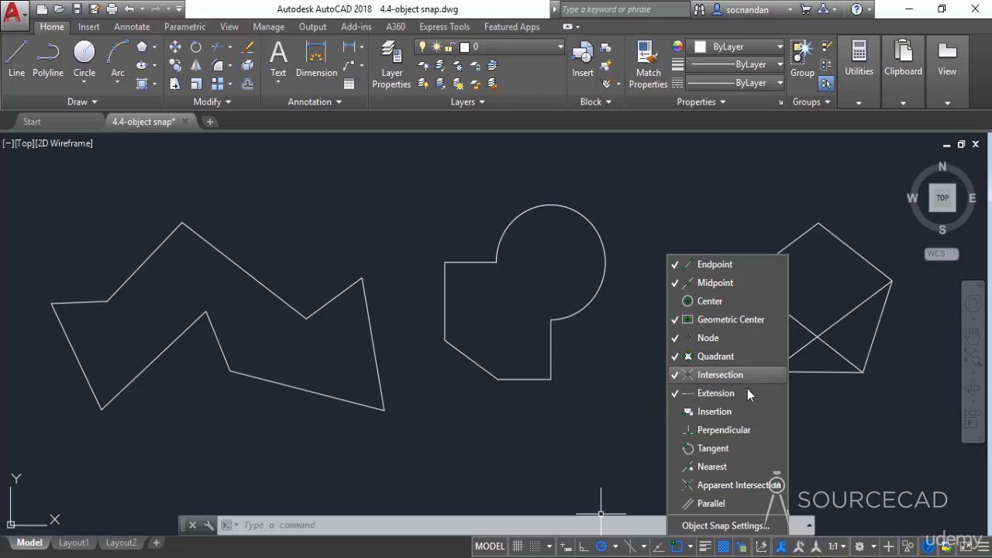
click(812, 409)
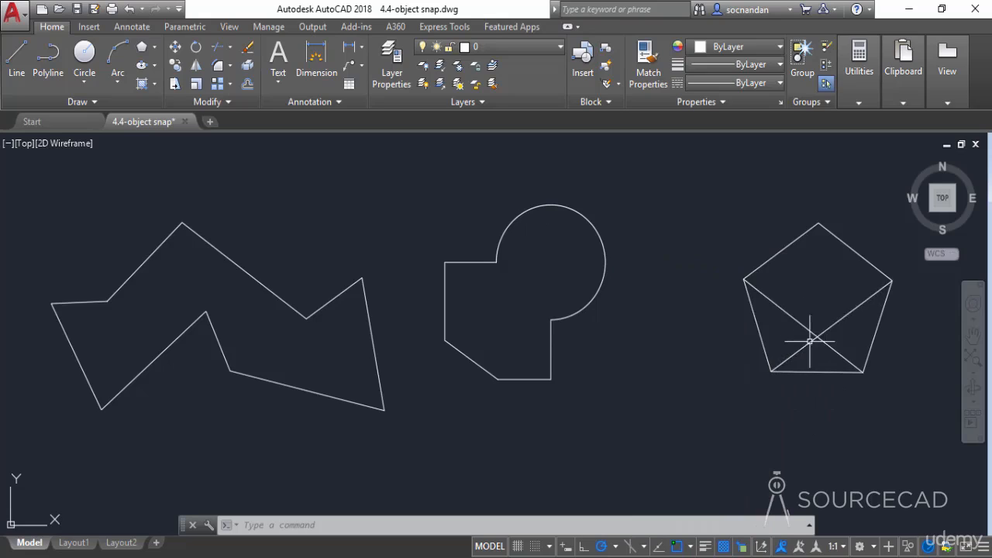
Preview the Intersection snap where the pentagon's two diagonals cross, using the Line command.
scroll(821, 333, up, 2)
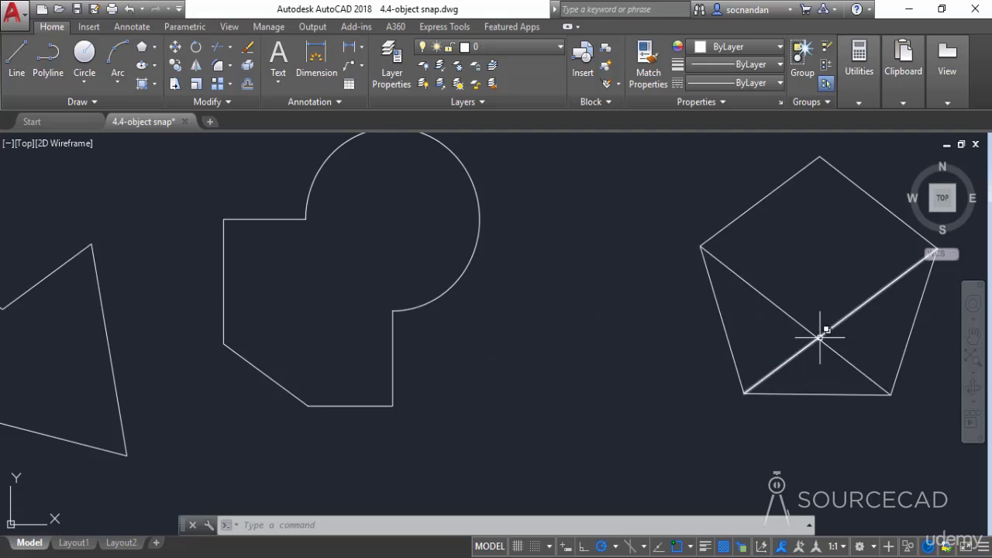
middle_drag(814, 333, 686, 356)
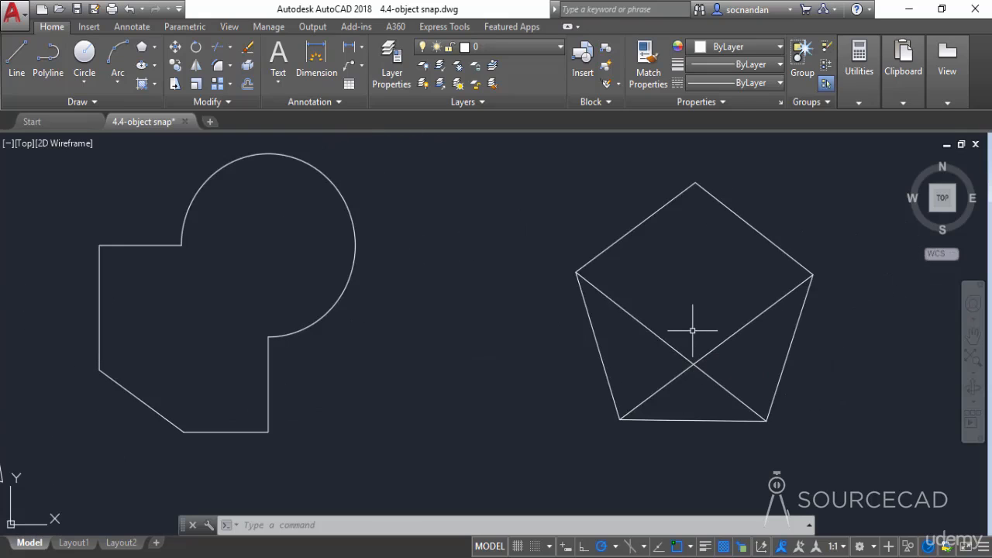
click(23, 67)
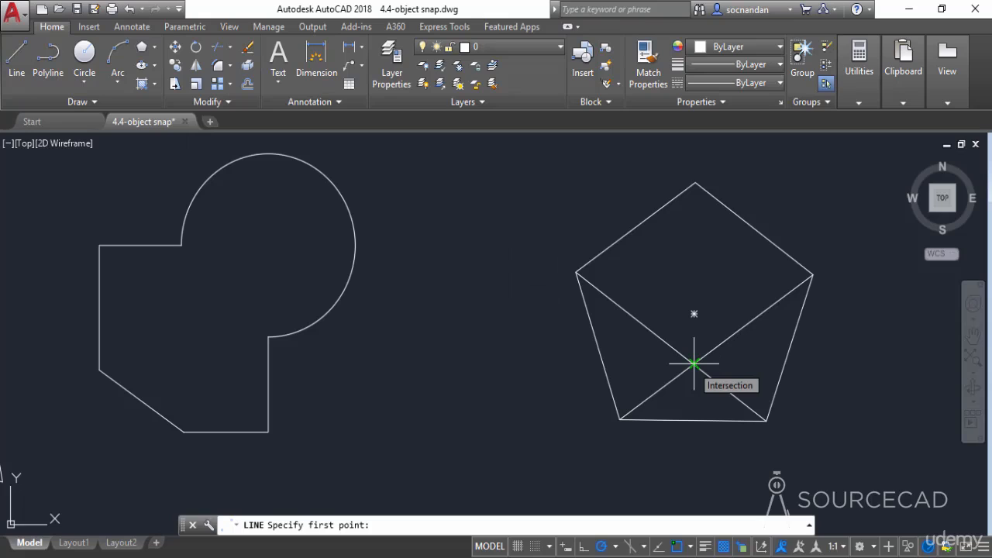
key(Escape)
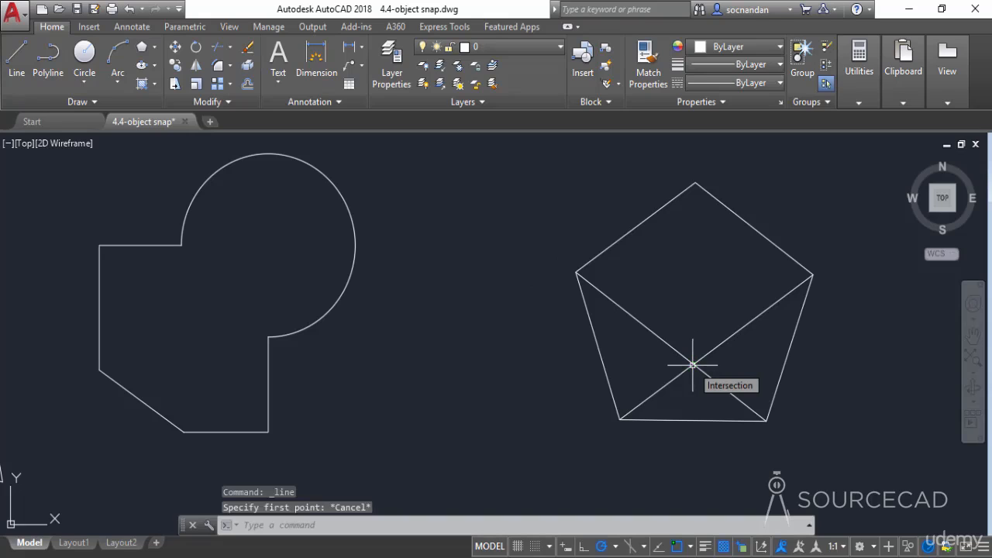
Review the Extension snap mode and draw a line outward from the pentagon's upper-right corner along the diagonal's 35° extension.
click(691, 547)
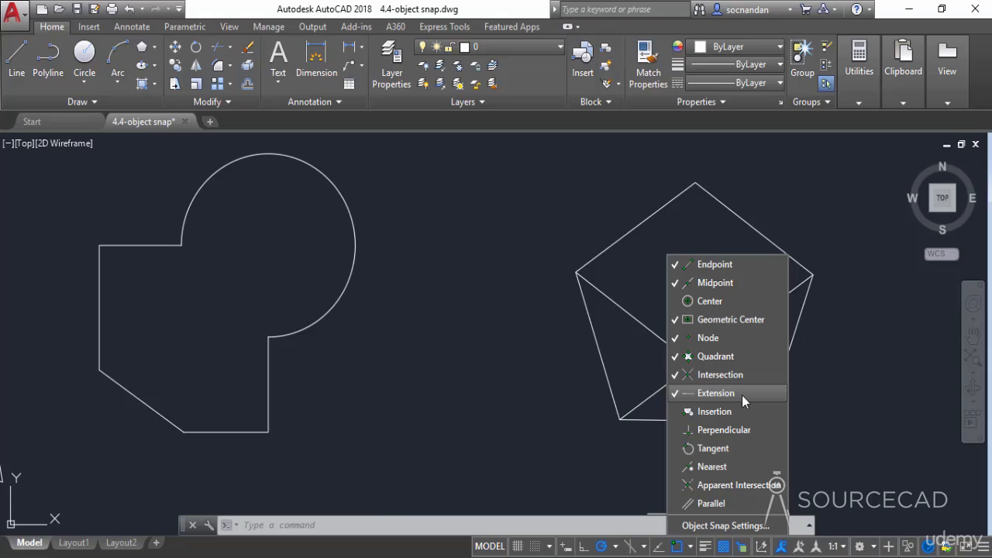
click(572, 422)
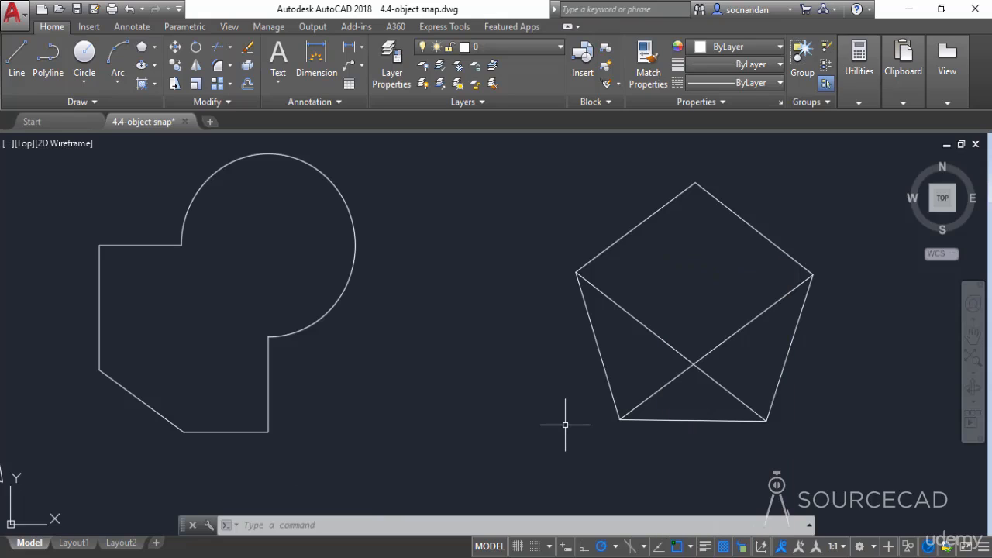
scroll(566, 425, down, 2)
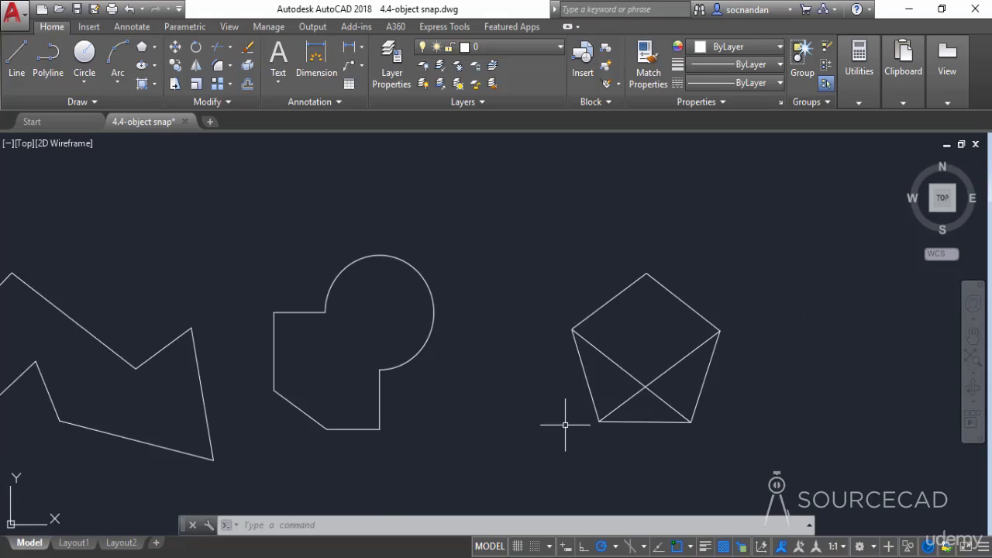
click(20, 72)
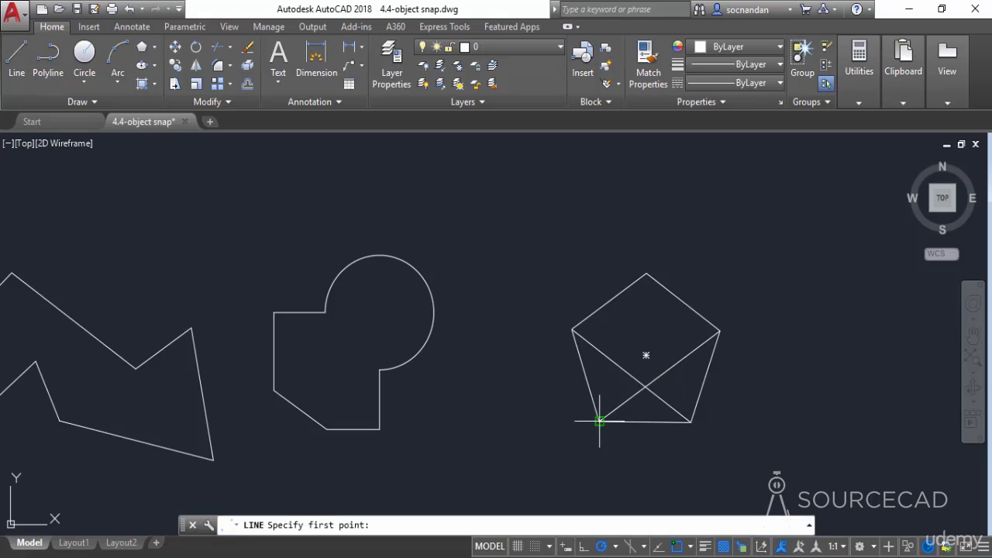
click(720, 331)
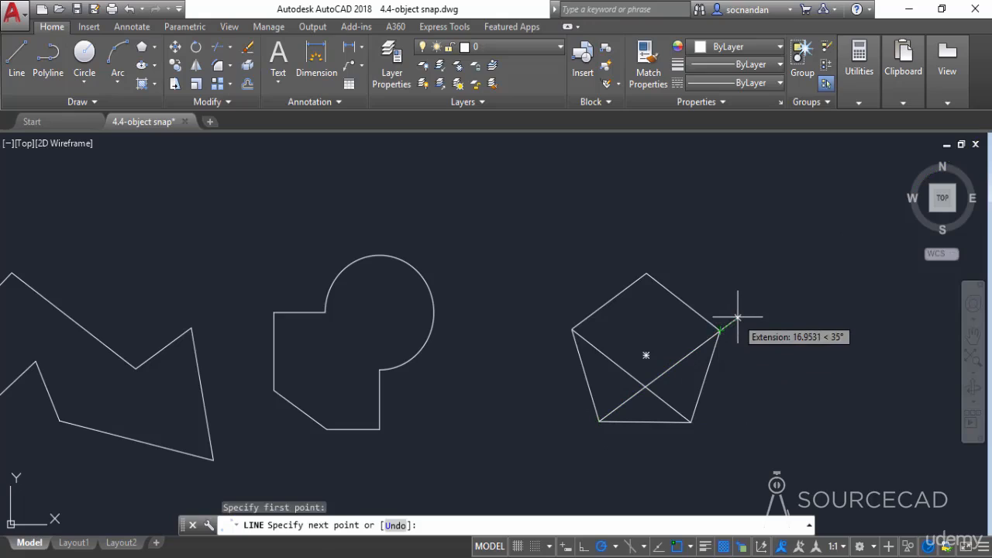
click(800, 272)
right_click(799, 272)
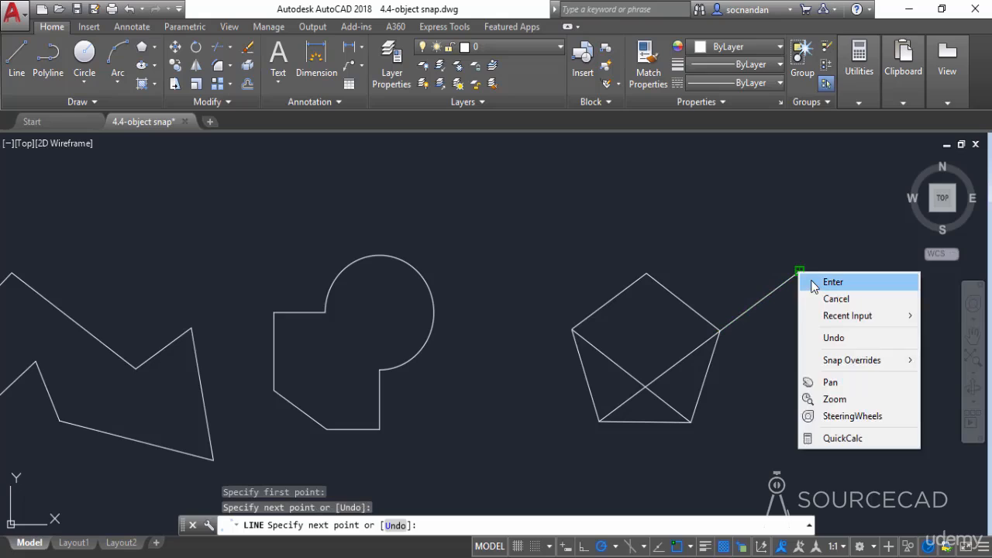
click(812, 284)
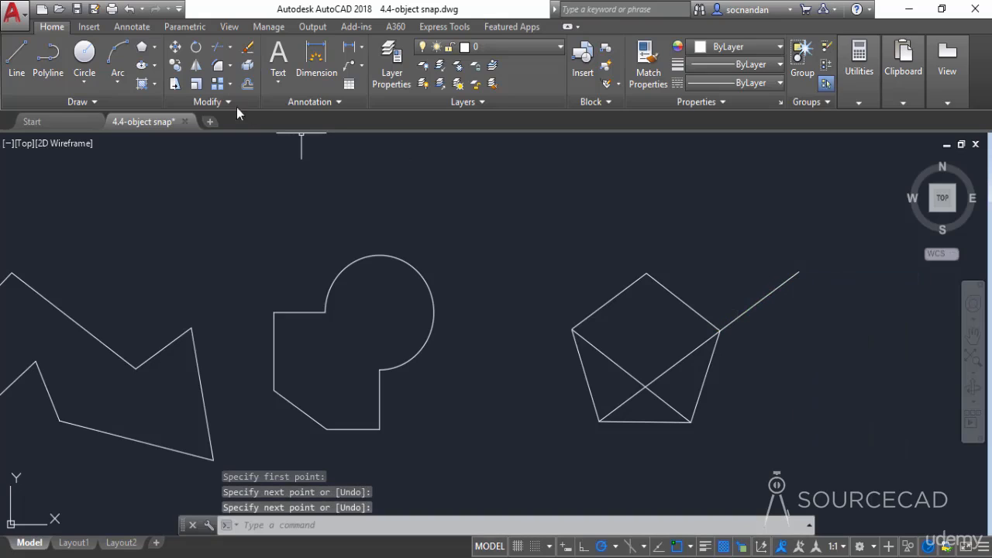
Try to start an arc with the Arc command from the left end of the shape's curved segment.
click(118, 54)
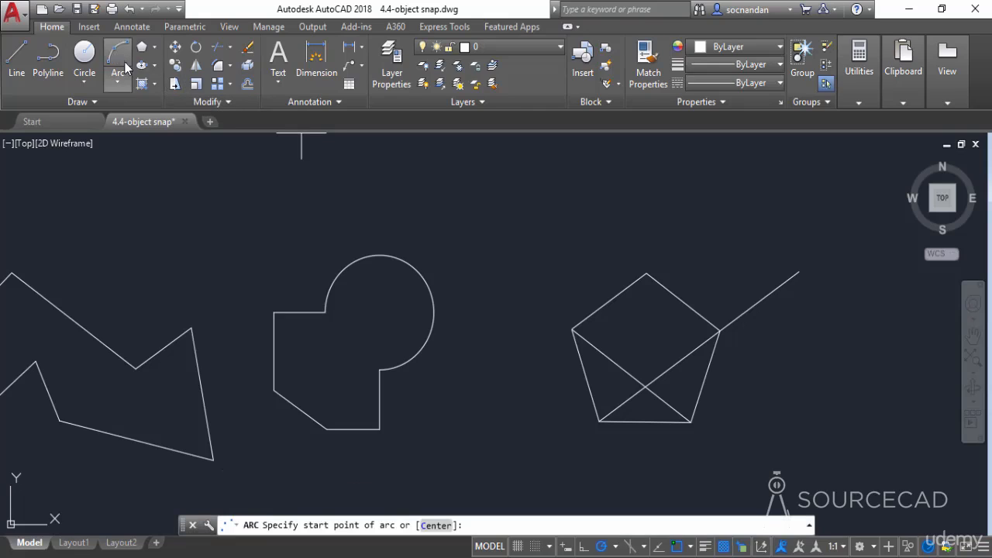
click(326, 312)
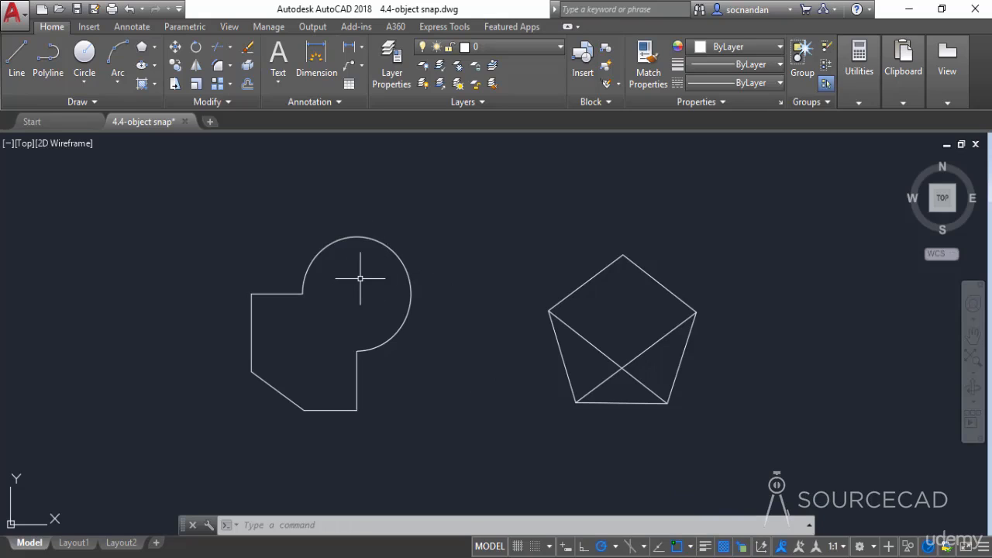
Draw a vertical line from the arc's top quadrant down to its lower endpoint.
click(20, 62)
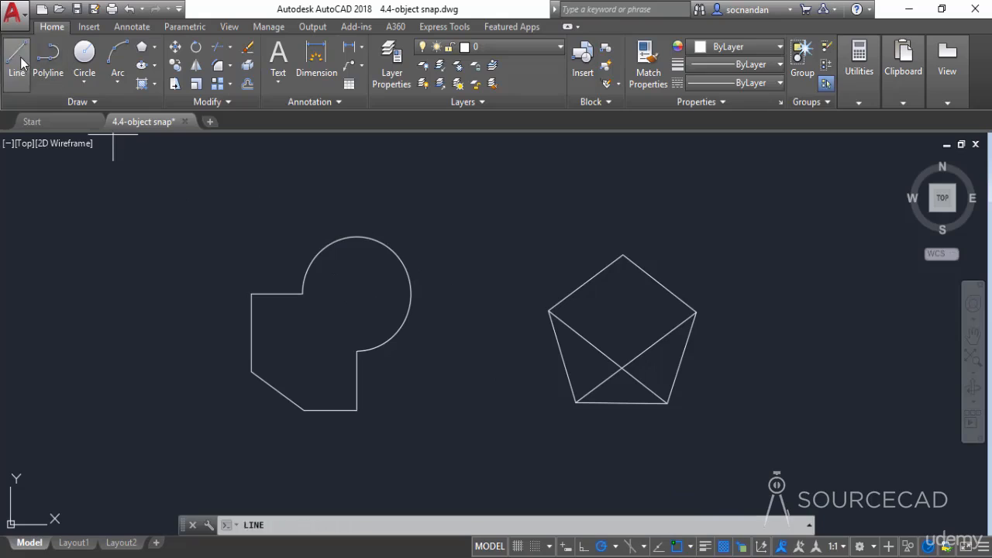
click(357, 236)
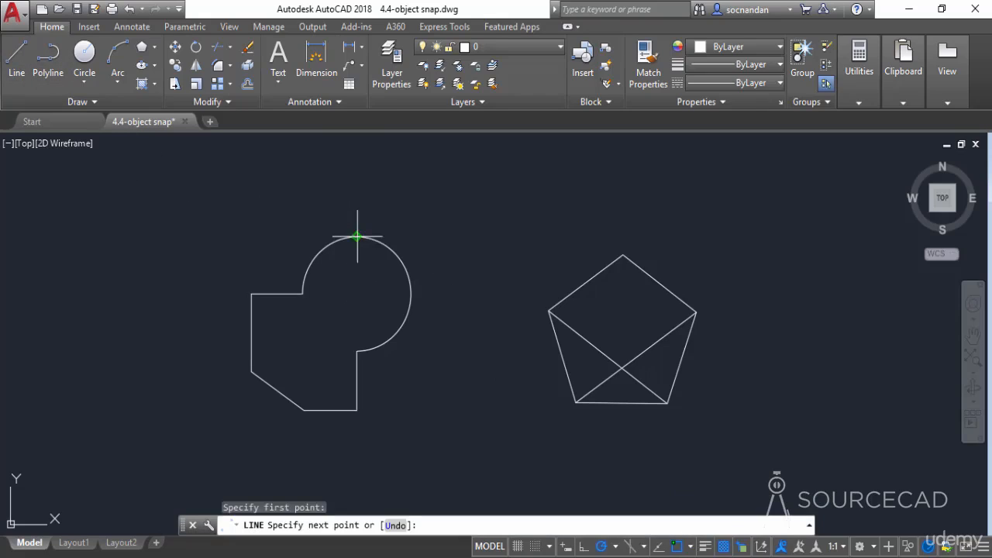
click(356, 350)
key(Return)
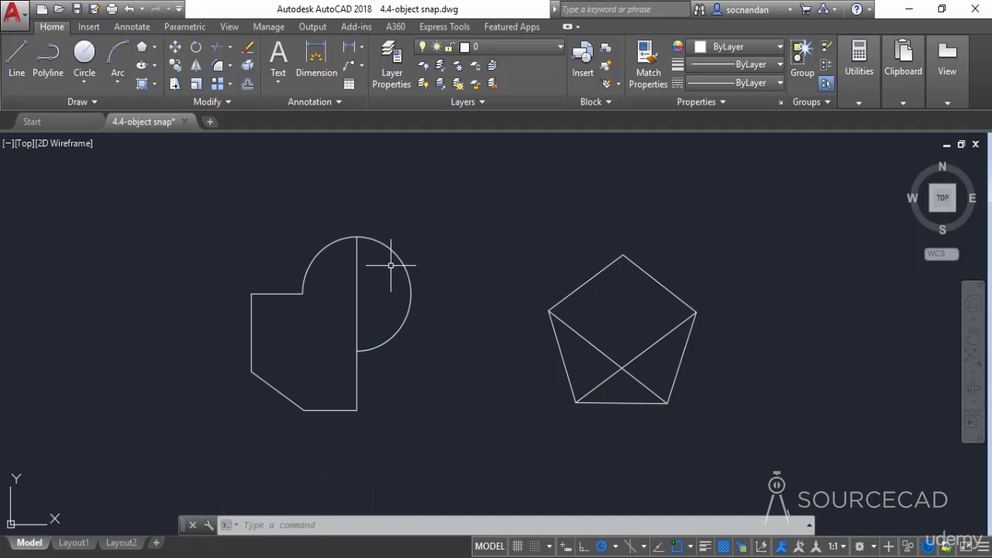
Move the vertical line inside the arc slightly left by its middle grip, so its midpoint sits just off the arc's center.
click(356, 292)
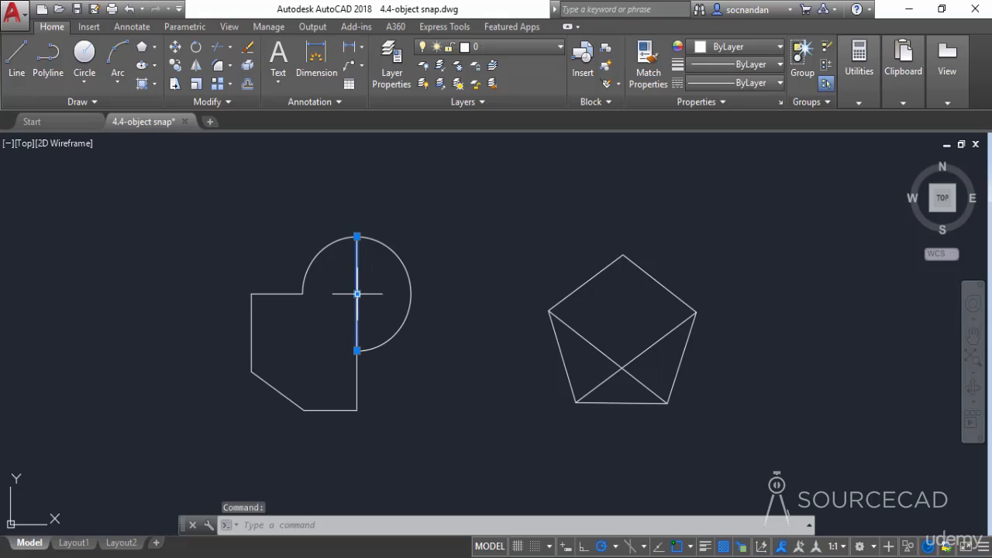
click(356, 293)
scroll(354, 294, up, 4)
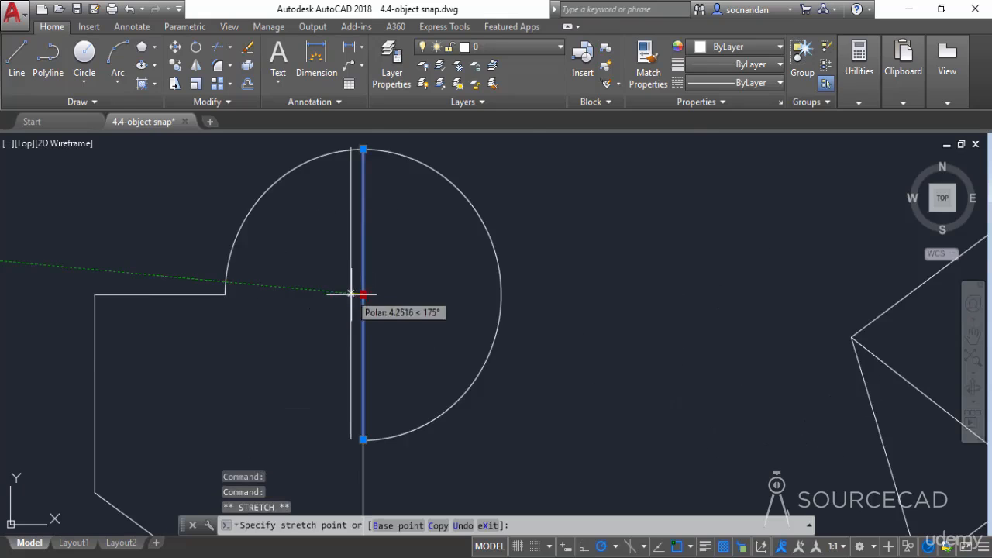
scroll(355, 288, up, 6)
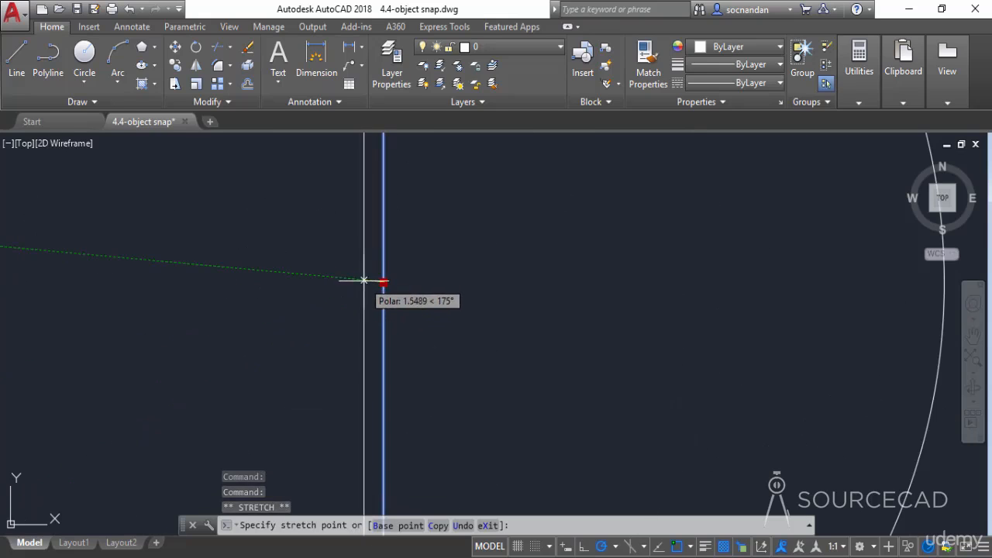
click(369, 285)
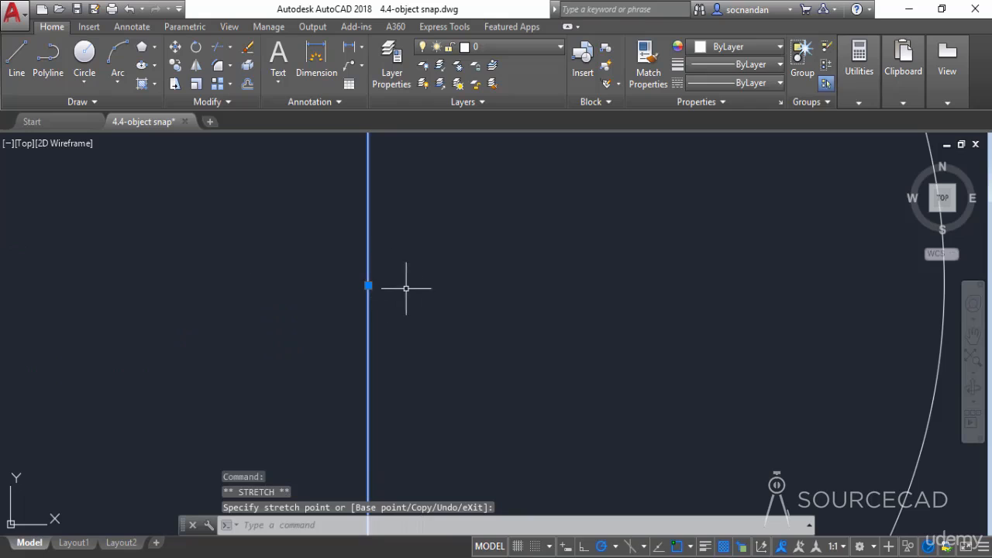
key(Escape)
scroll(407, 280, down, 2)
scroll(406, 280, down, 3)
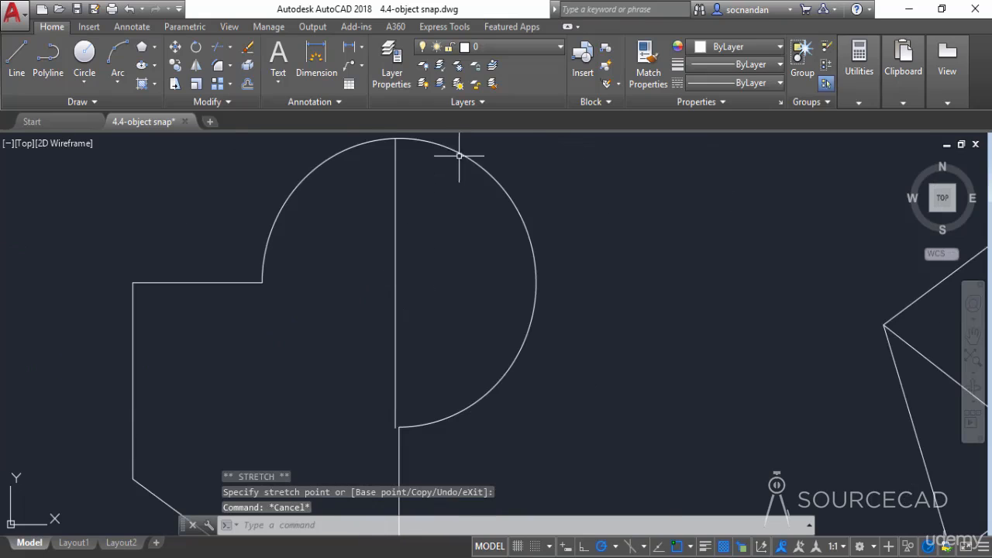
scroll(461, 154, down, 4)
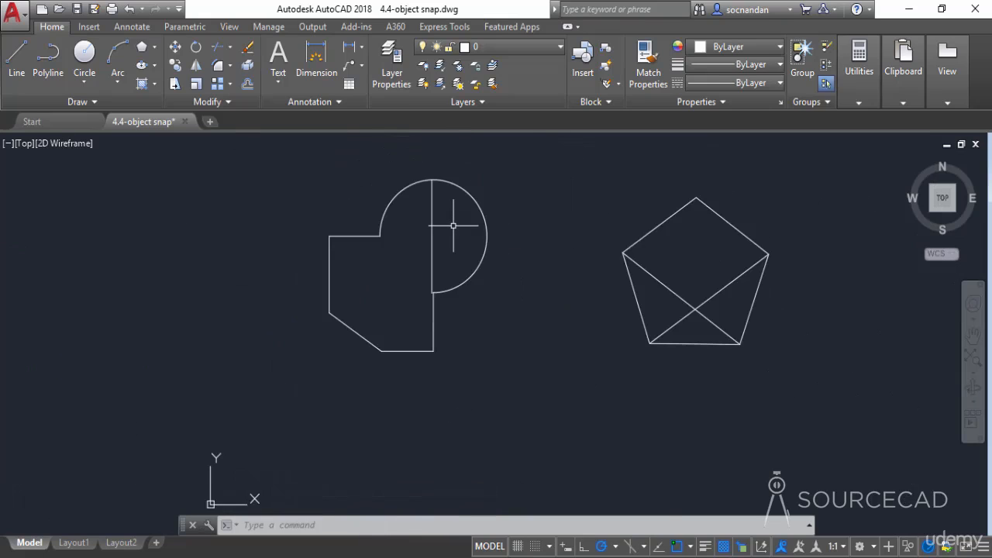
Draw a horizontal line from the arc's center to a point outside the arc, using a one-time Center snap override for its start.
click(16, 58)
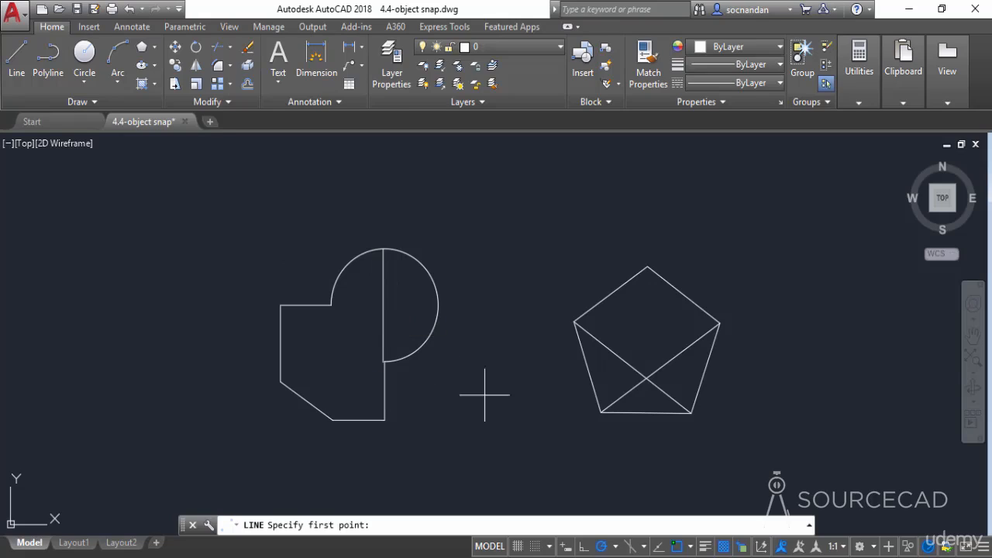
click(689, 546)
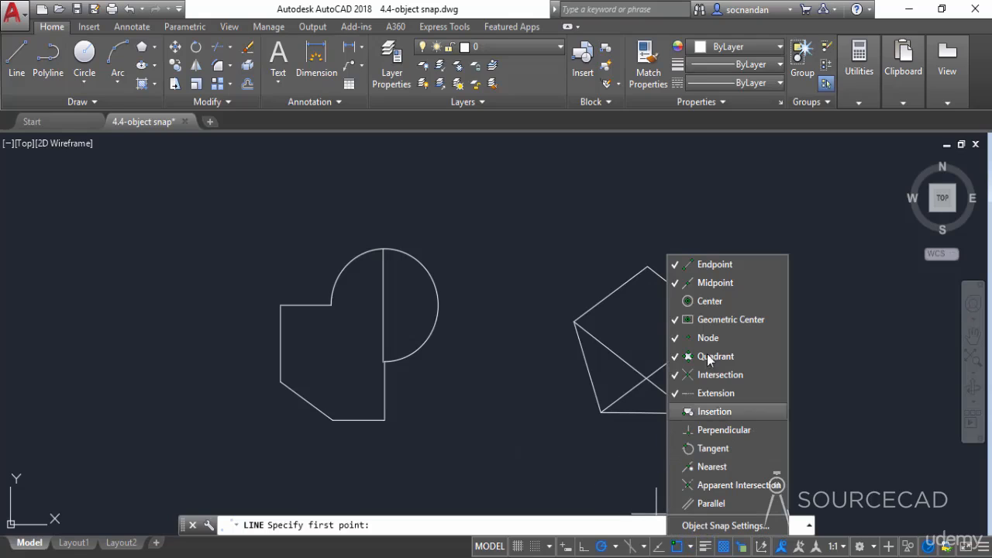
click(711, 302)
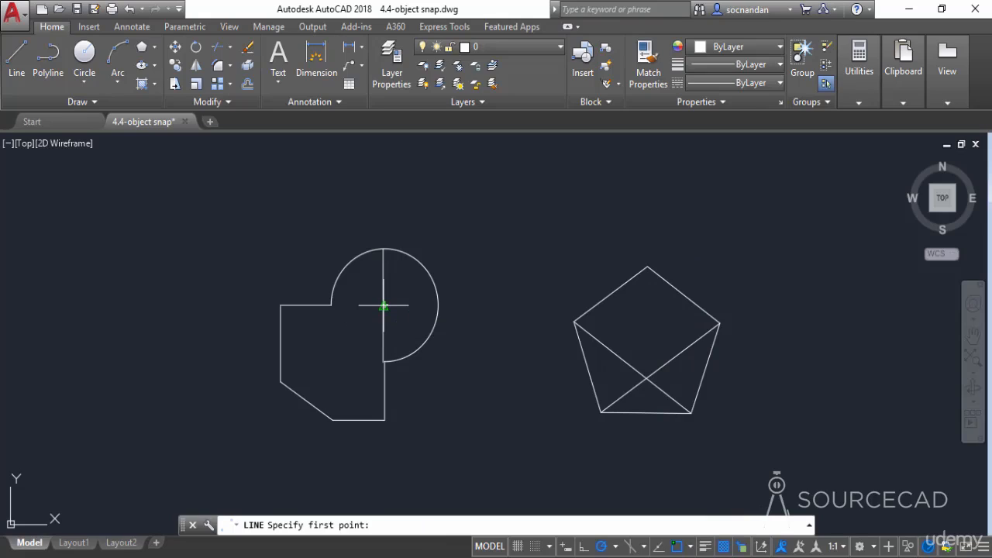
shift+right_click(331, 263)
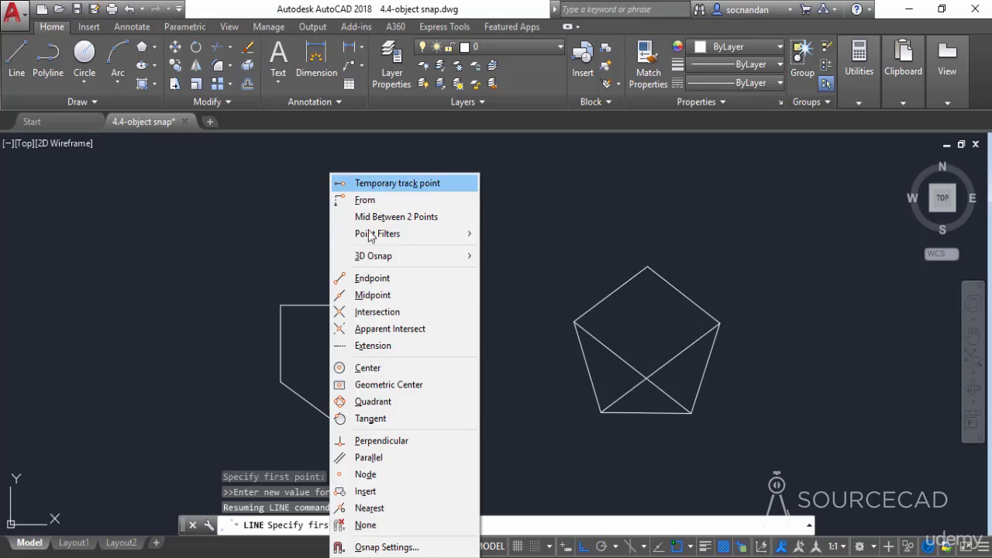
click(415, 369)
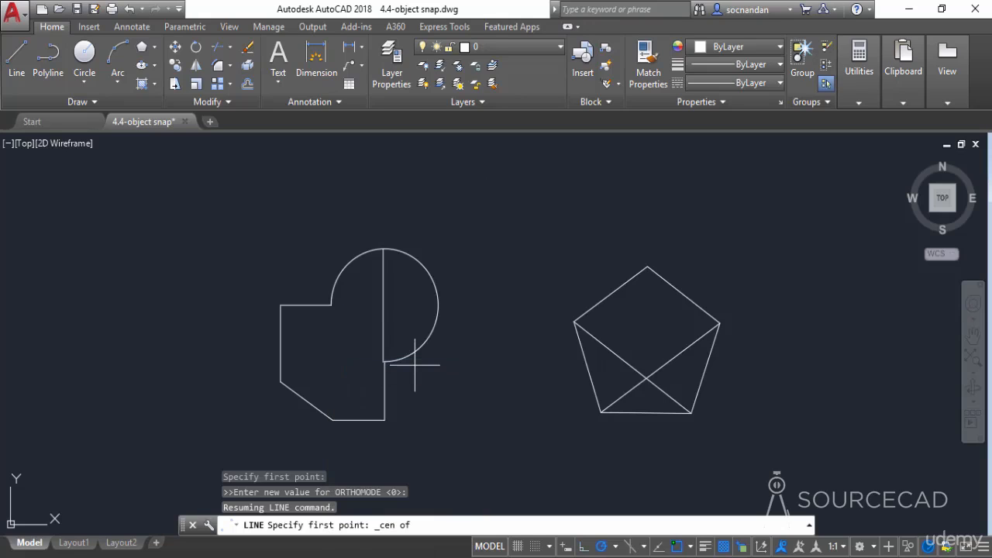
click(385, 304)
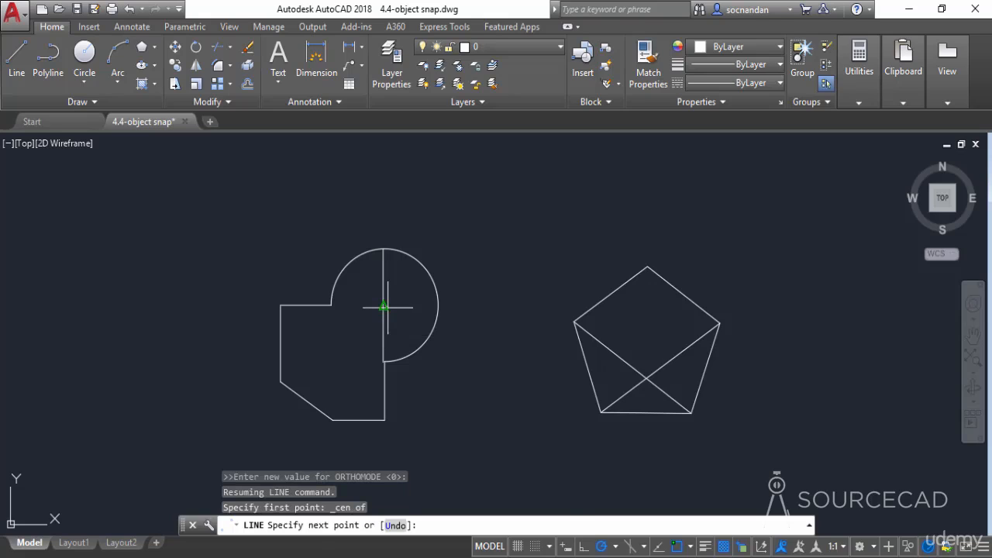
click(481, 305)
key(Return)
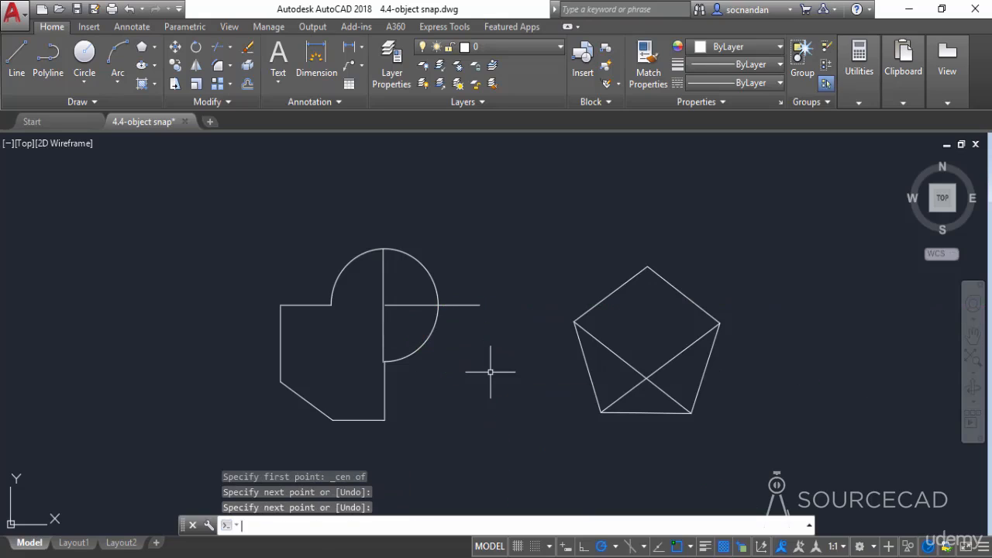